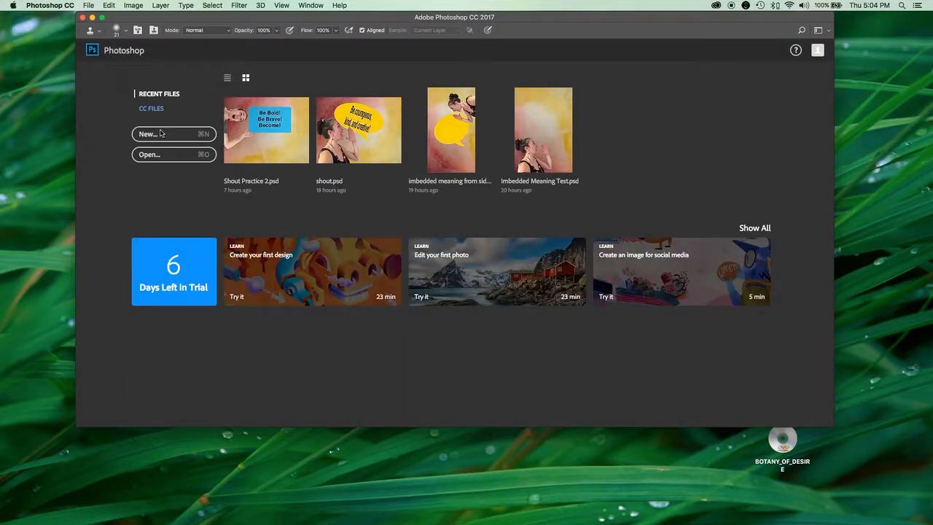
Create a landscape 11 × 8.5 inch RGB document at 72 pixels/inch with a white background, named with the student's surname.
left_click(160, 136)
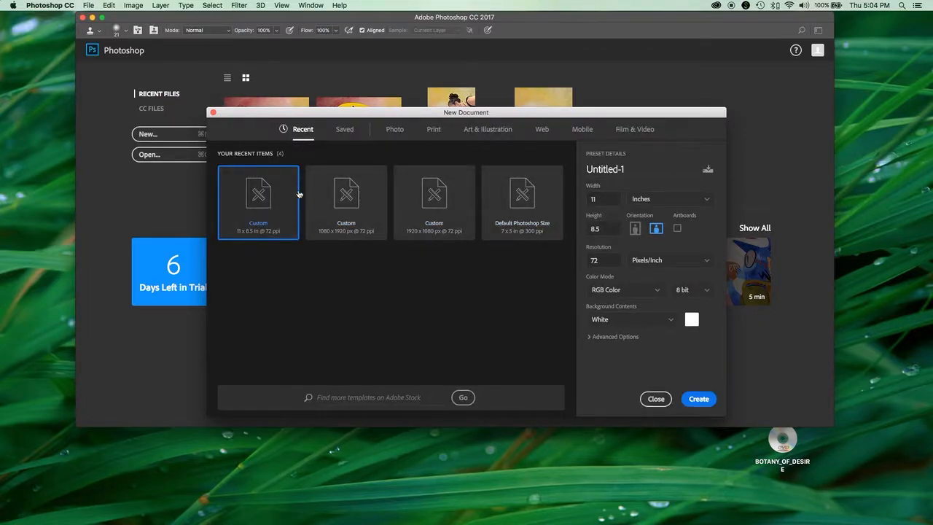
double_click(608, 169)
type("Nesmith")
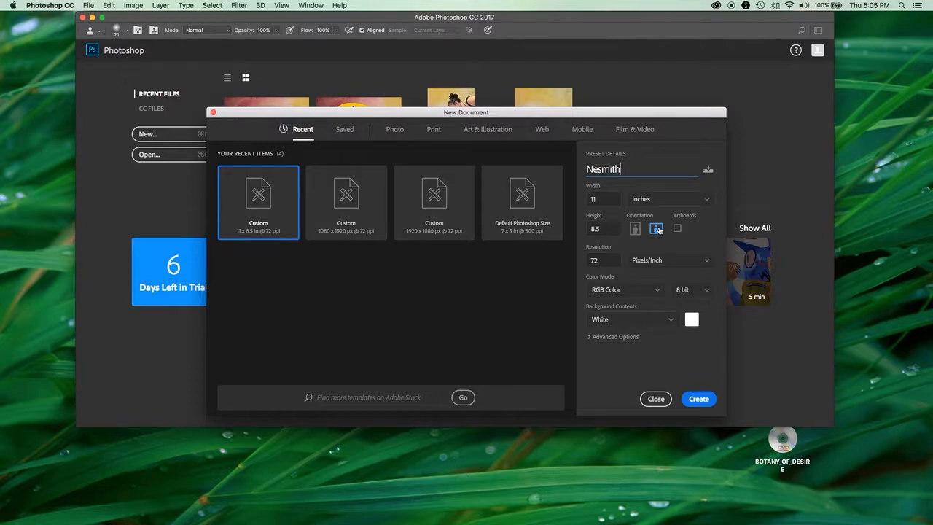
left_click(696, 399)
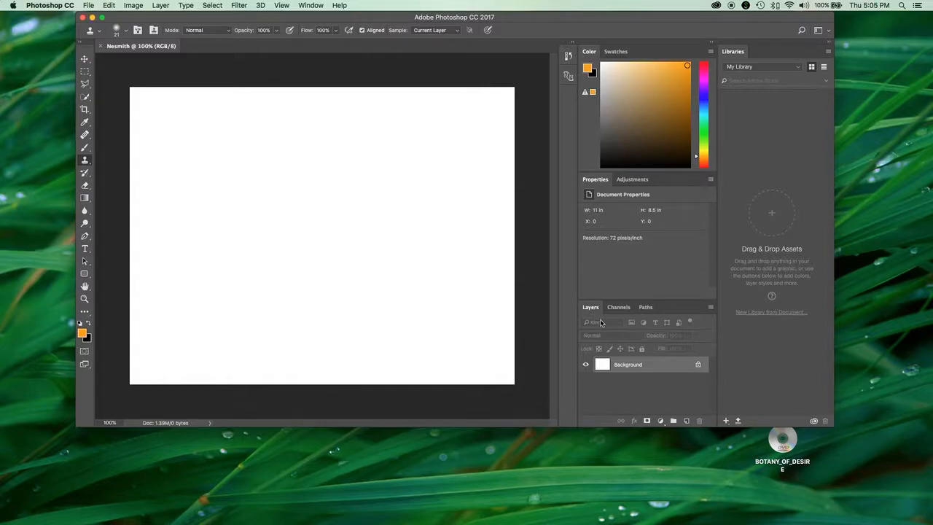
Place IMG_4252.JPG from the desktop into the document, rotated 90° and scaled to about 19.5% wide by 18.3% high.
left_click_drag(547, 18, 454, 18)
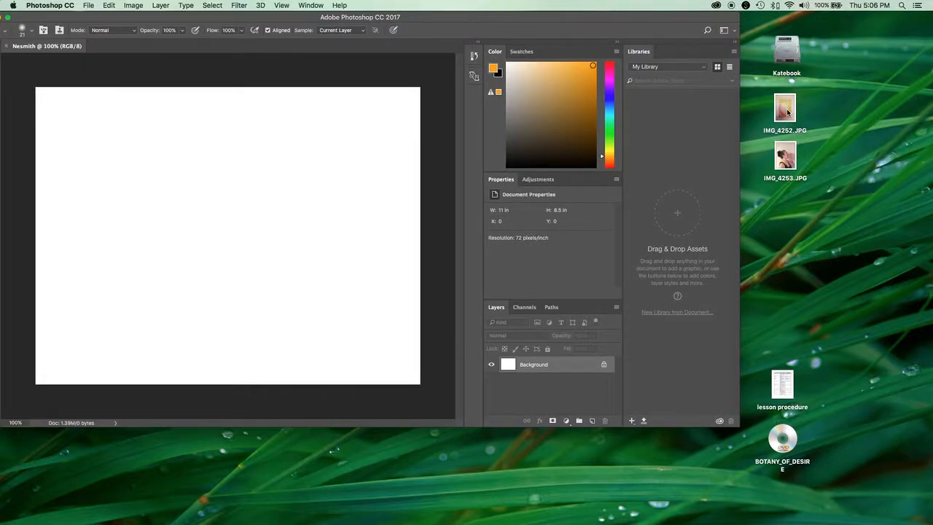
left_click(786, 109)
left_click_drag(787, 109, 309, 176)
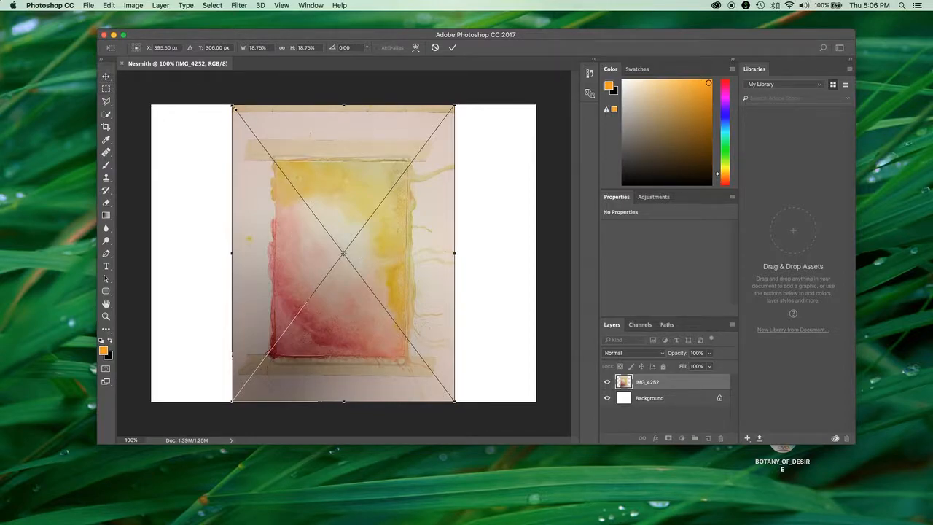
left_click_drag(231, 106, 407, 201)
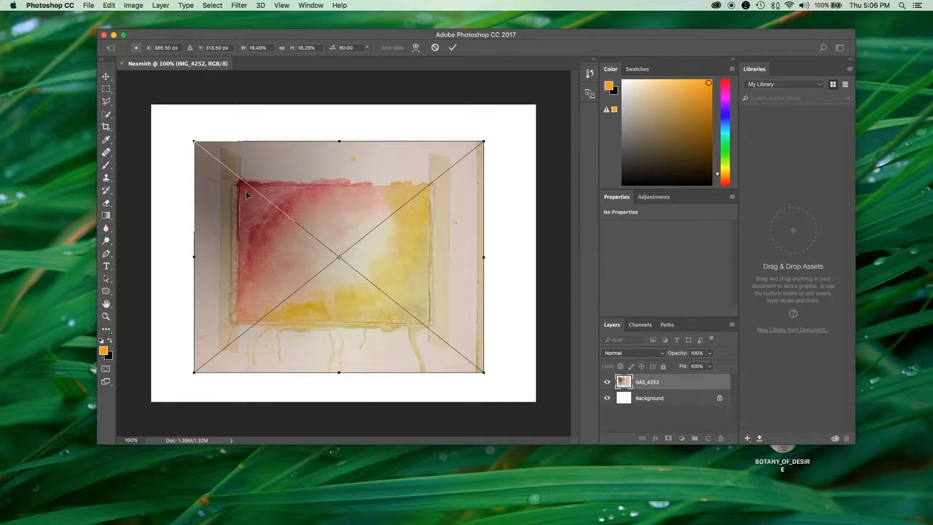
left_click(107, 102)
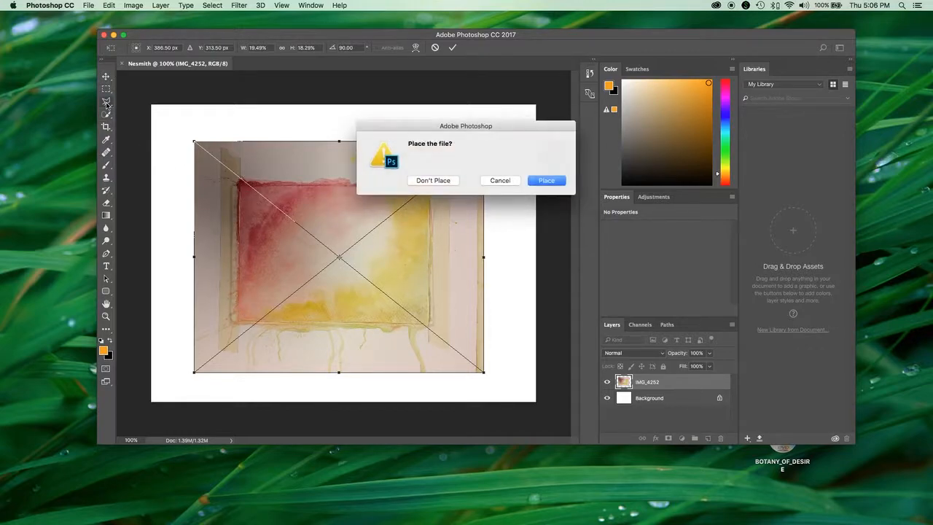
left_click(537, 183)
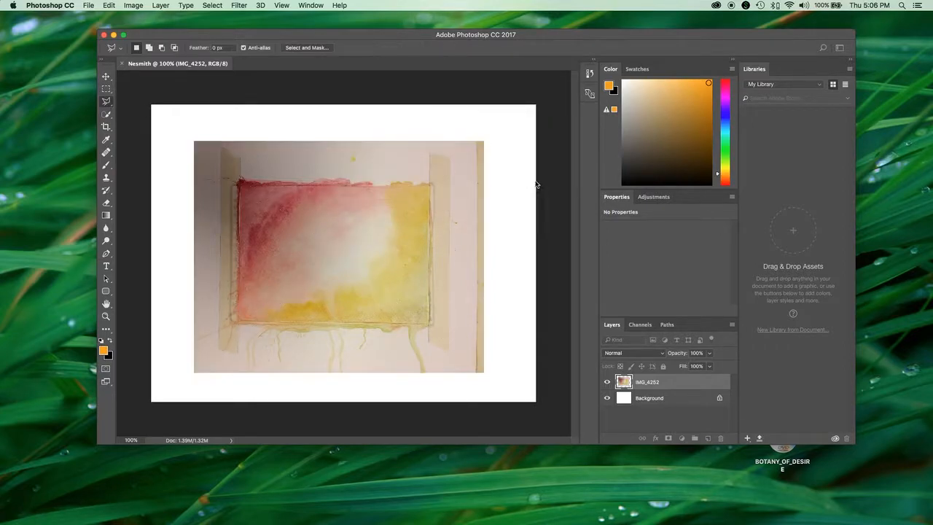
Outline the painted rectangle inside the tape with the Polygonal Lasso, about 5.4 × 3.8 in, and copy it to a new layer.
left_click(107, 102)
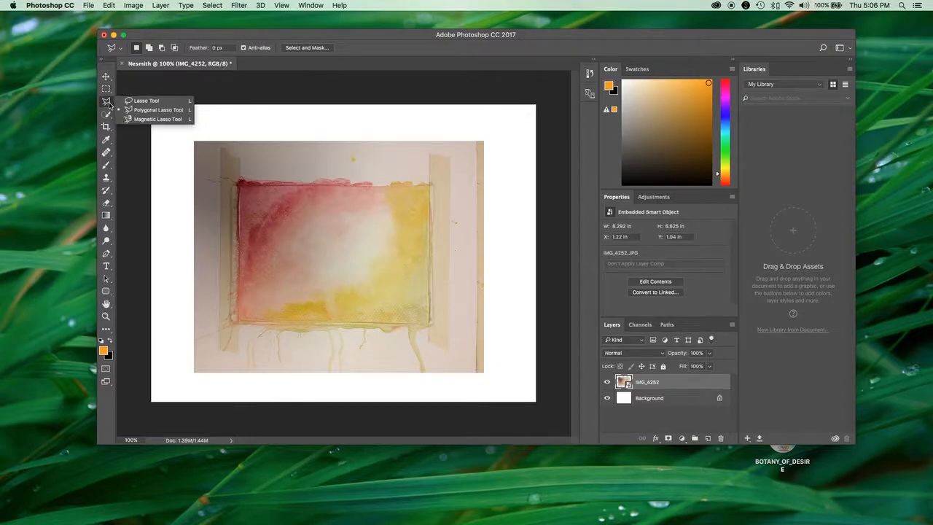
left_click(149, 110)
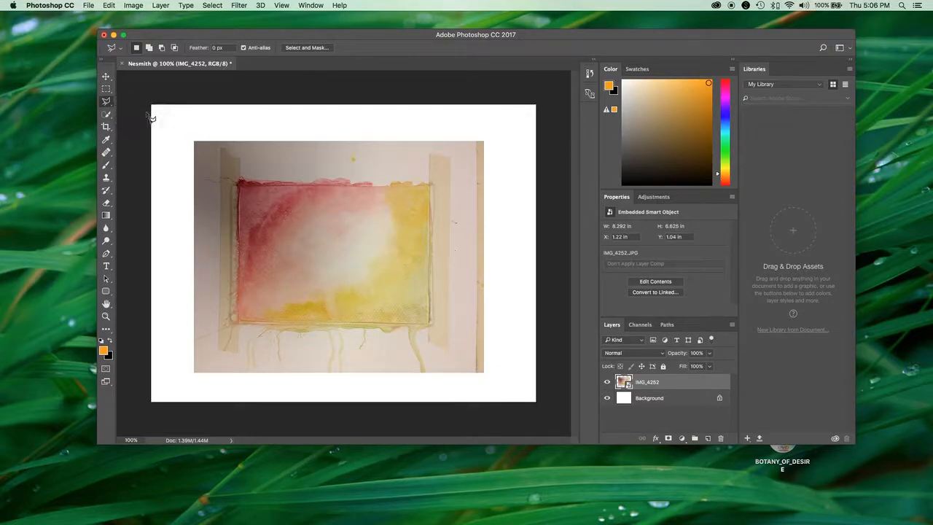
left_click(242, 188)
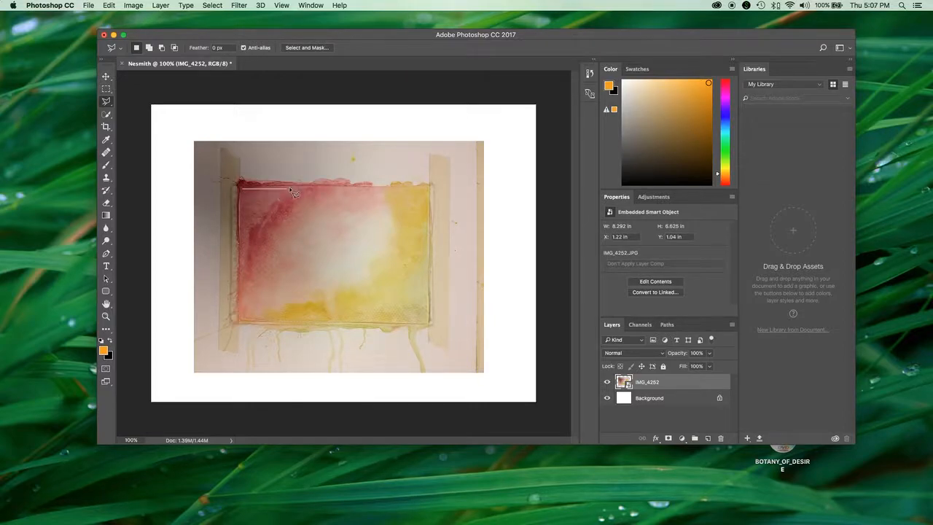
left_click(427, 188)
left_click(428, 322)
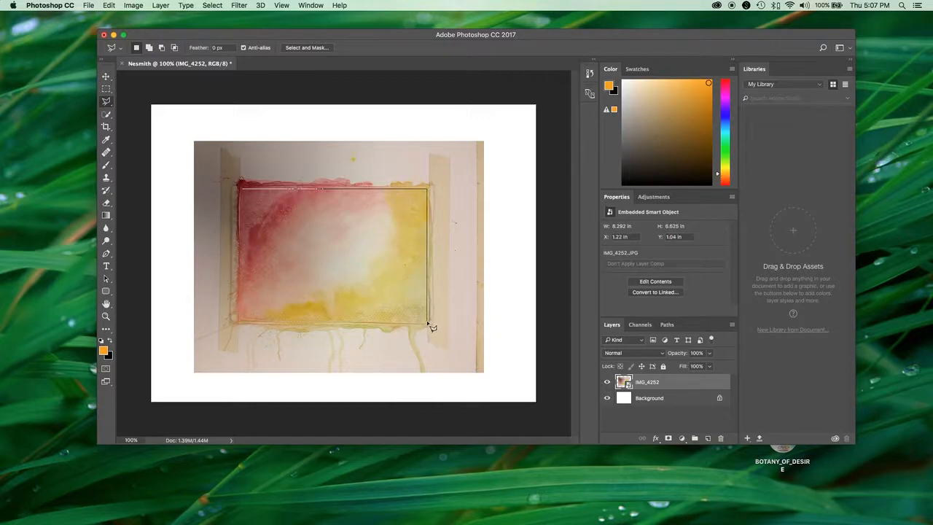
left_click(239, 321)
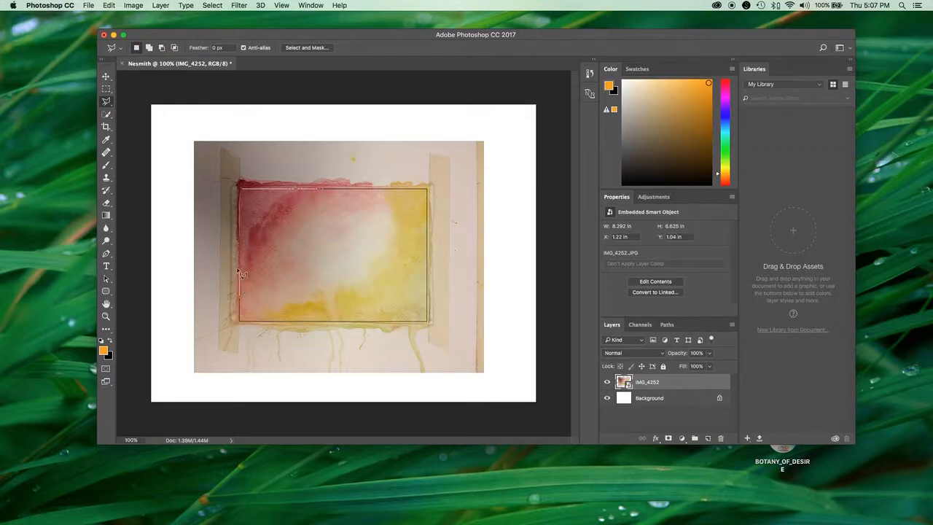
left_click(245, 192)
key("super+j")
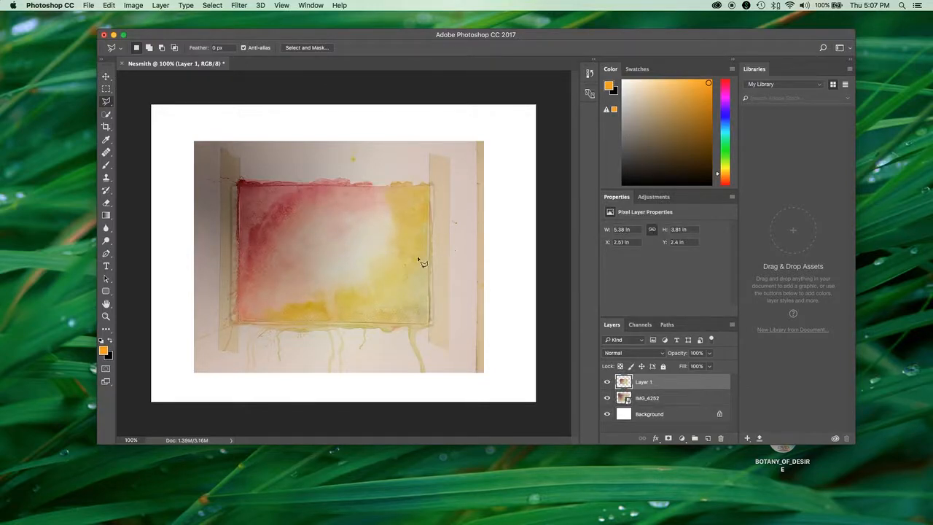
Check the cut-out by hiding and showing the original photo layer IMG_4252, and delete that layer.
left_click(607, 399)
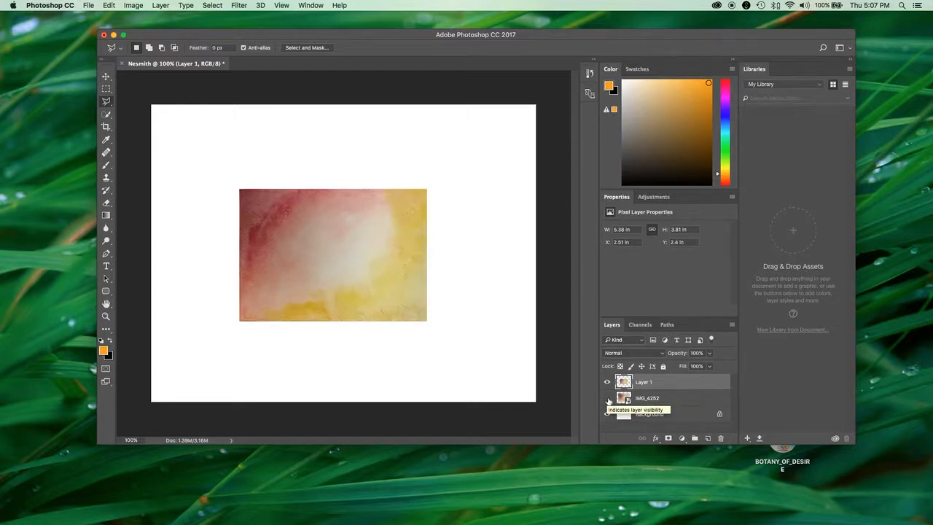
left_click(608, 399)
left_click(659, 400)
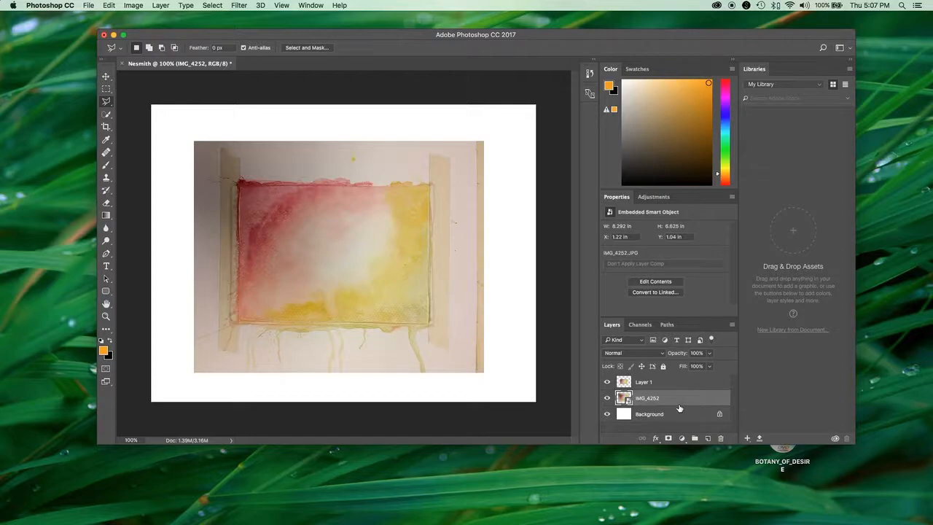
key("Delete")
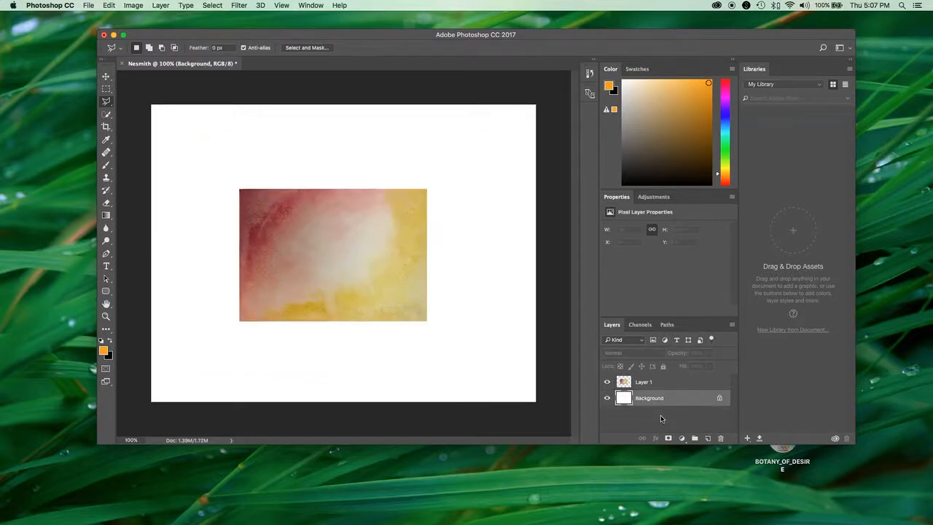
Move the cropped painting on Layer 1 into the canvas's lower-left corner and free-transform it to fill the 11 × 8.5 in canvas.
left_click(621, 381)
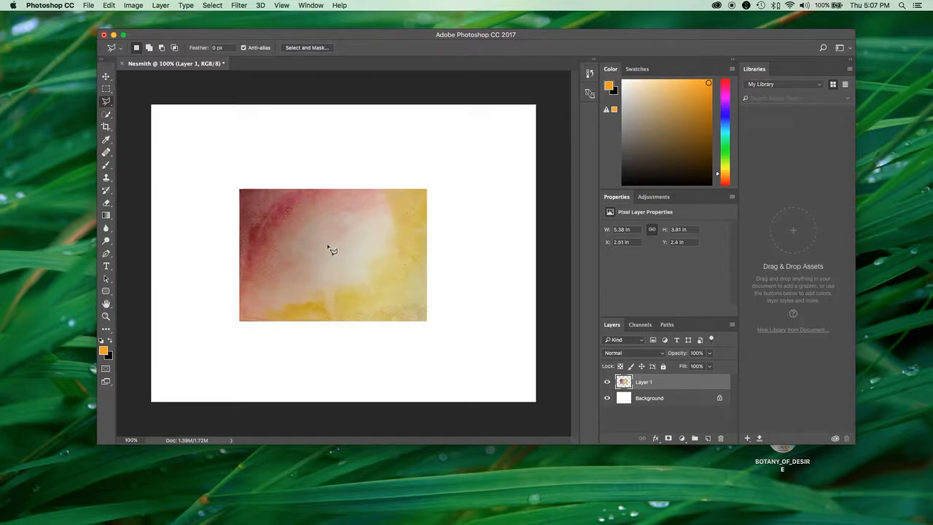
left_click(107, 77)
left_click_drag(273, 264, 184, 177)
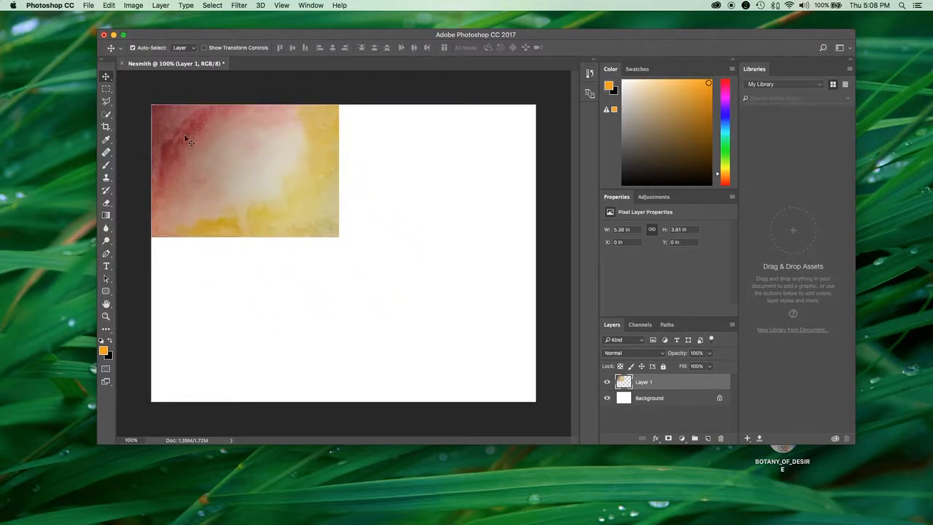
left_click_drag(236, 188, 225, 314)
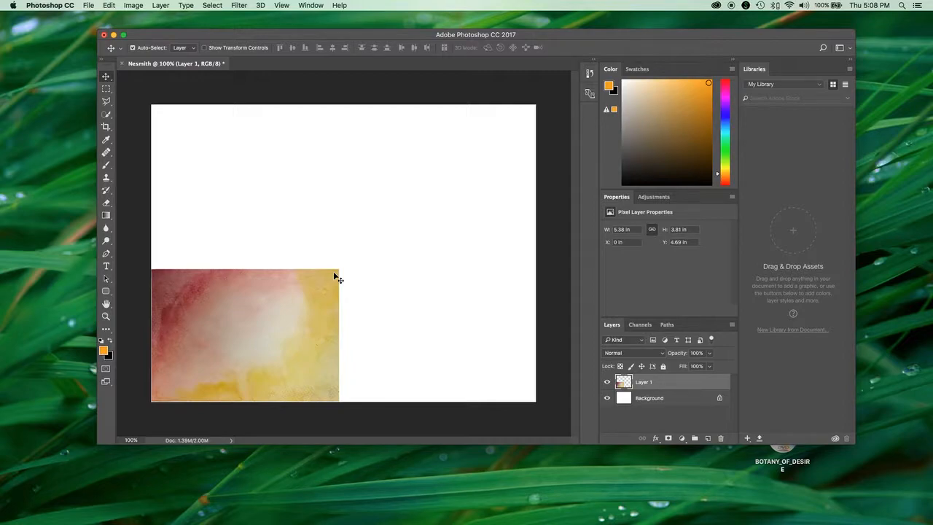
key("super+t")
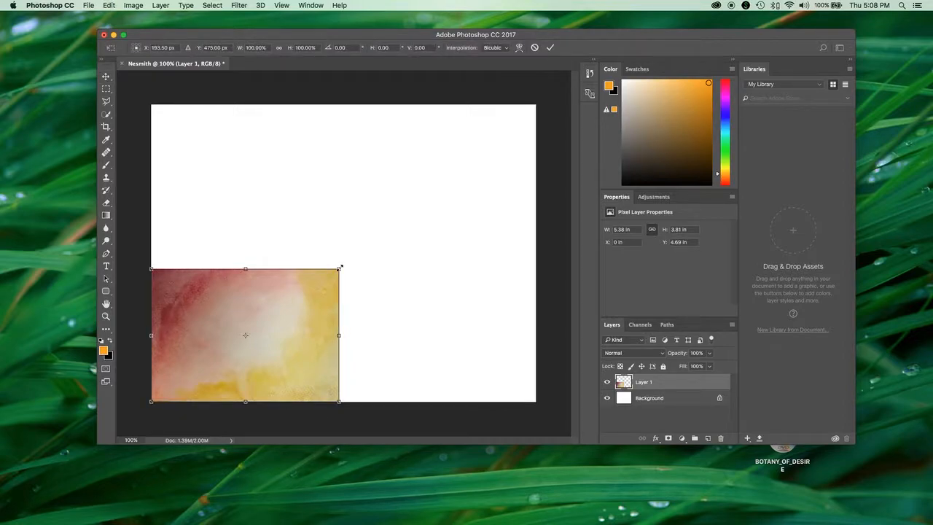
left_click_drag(339, 268, 537, 104)
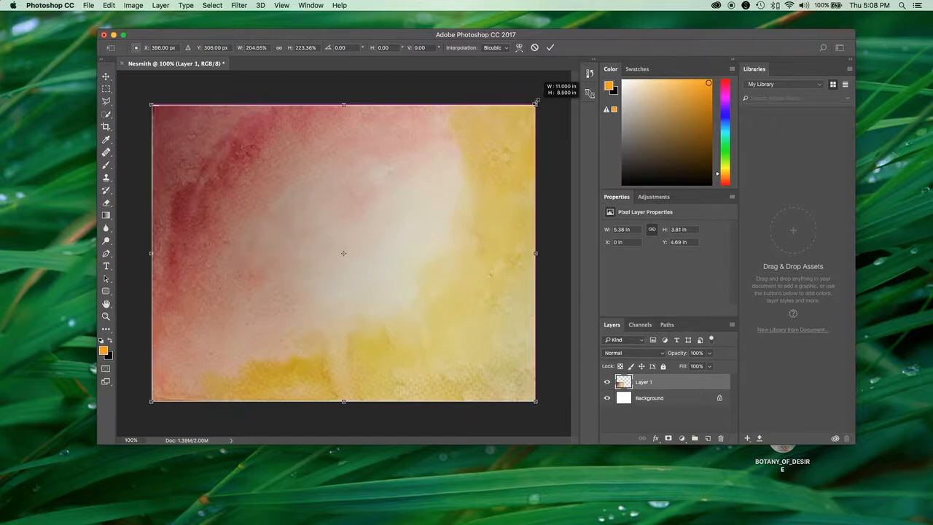
mouse_move(537, 103)
left_mouse_down()
mouse_move(501, 158)
mouse_move(524, 120)
mouse_move(524, 135)
mouse_move(538, 95)
mouse_move(536, 105)
left_mouse_up()
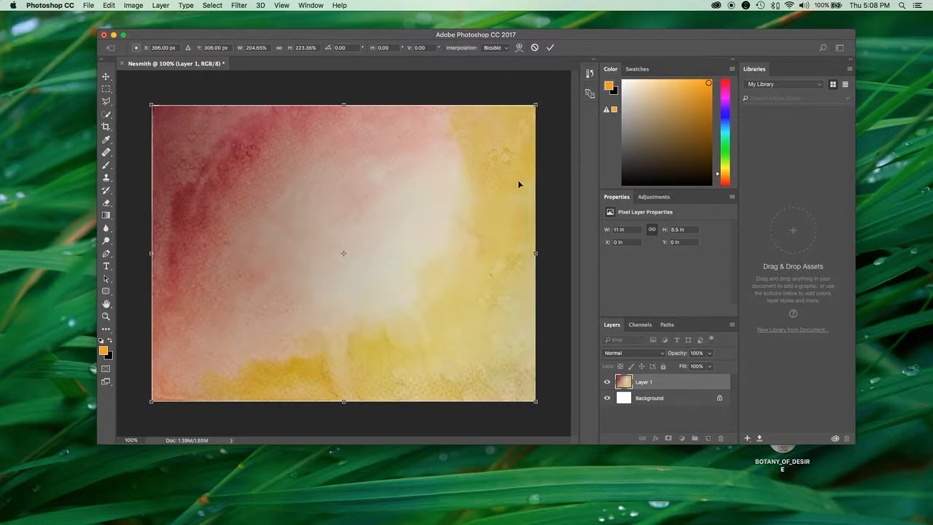
key("Return")
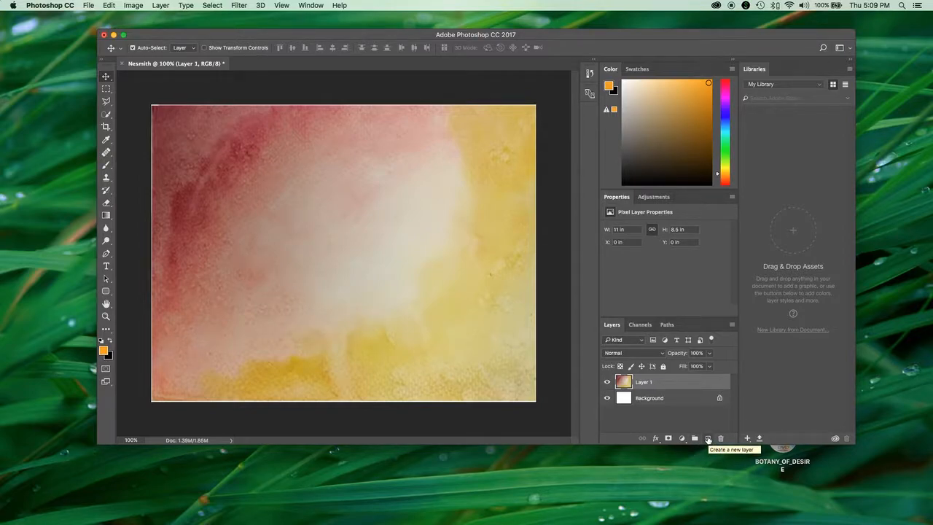
Add a new layer and draw a concave-sided banner custom shape about 416 × 236 px near the middle of the painting.
left_click(708, 440)
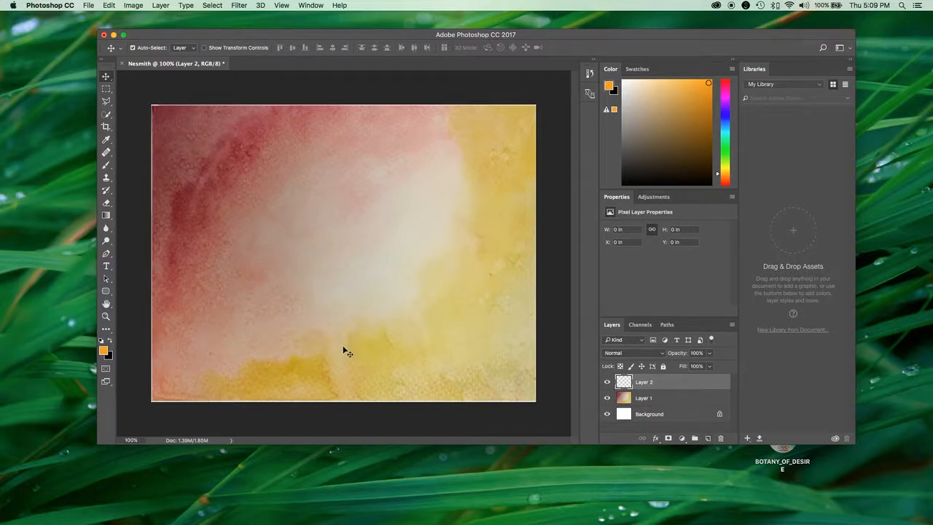
left_click(106, 293)
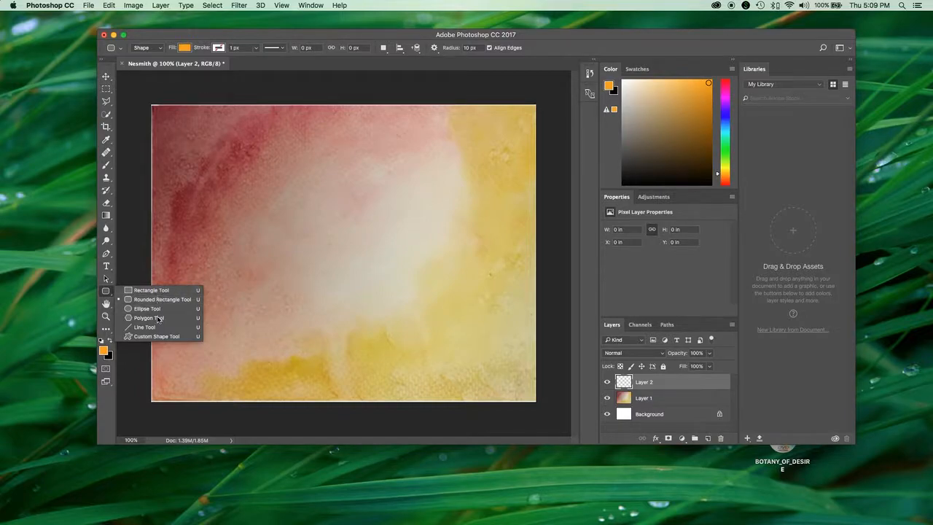
left_click(160, 336)
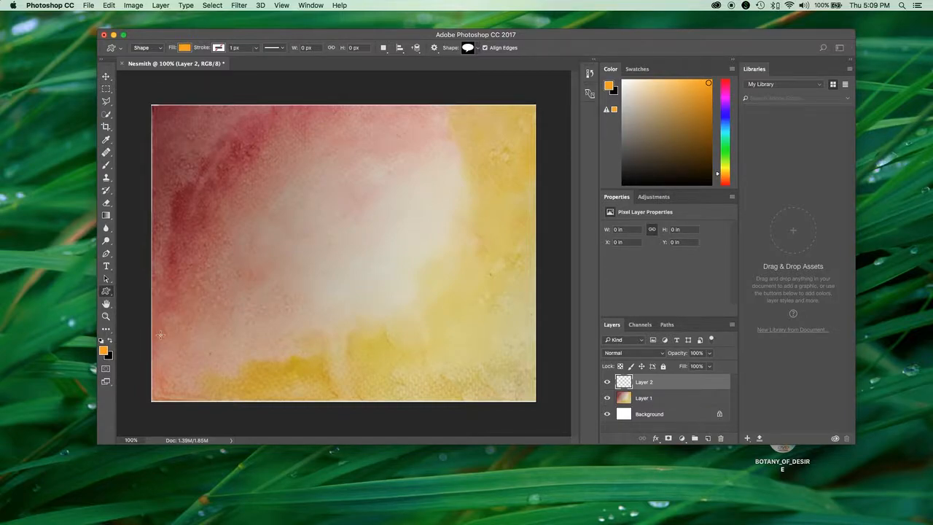
left_click(468, 49)
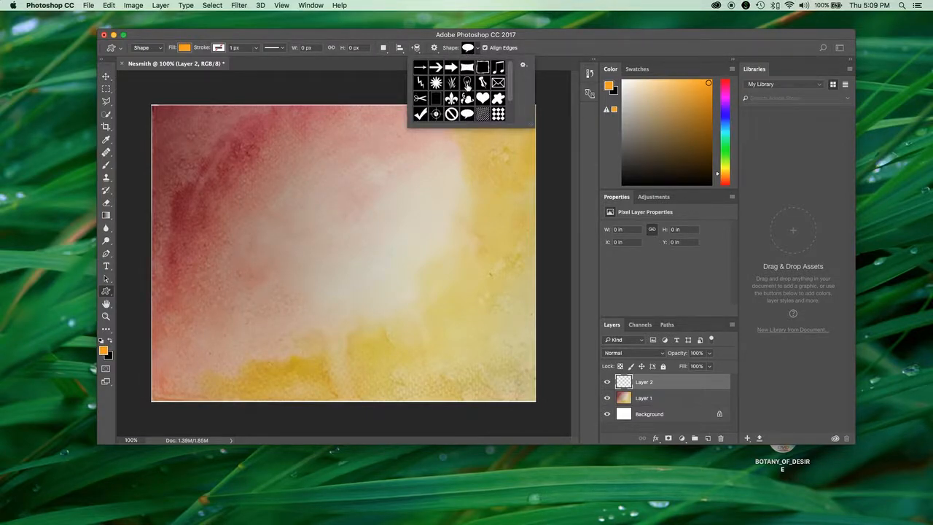
left_click(467, 67)
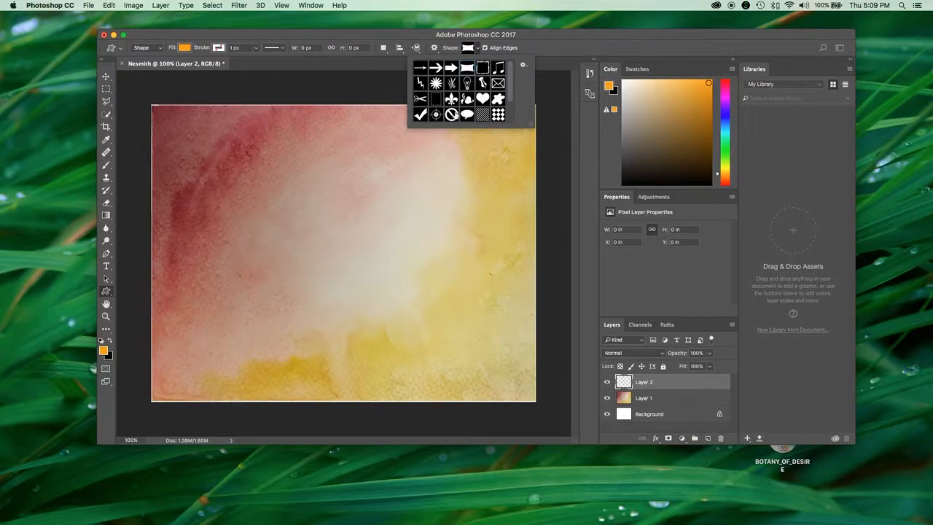
left_click_drag(246, 180, 445, 294)
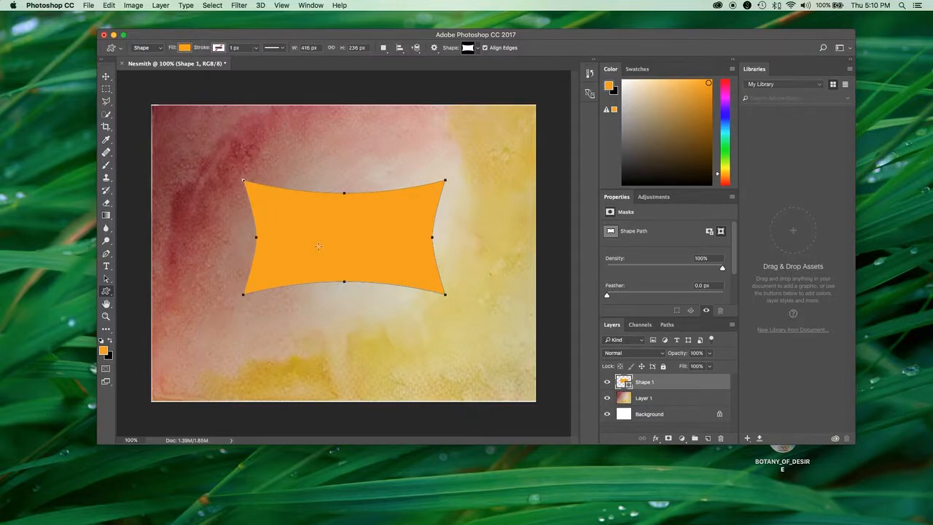
Change the banner shape's fill color to cyan.
left_click(184, 48)
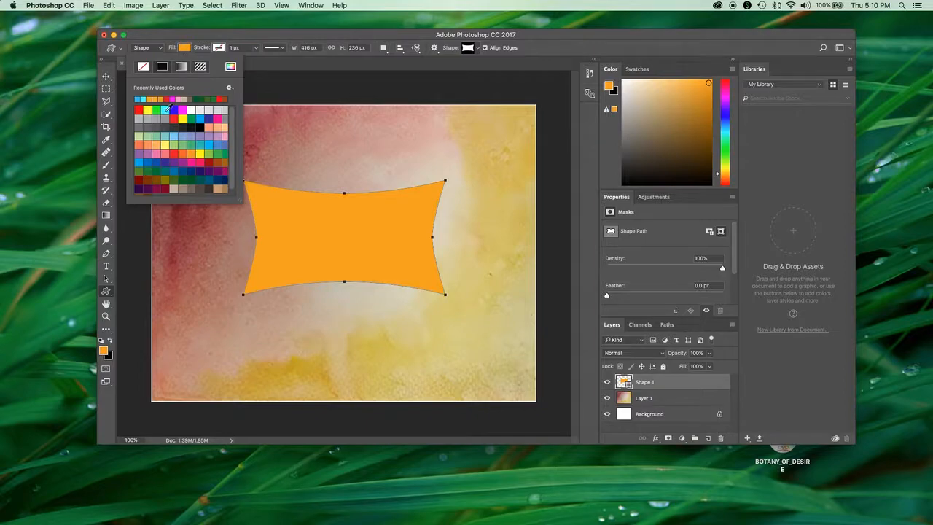
left_click(164, 110)
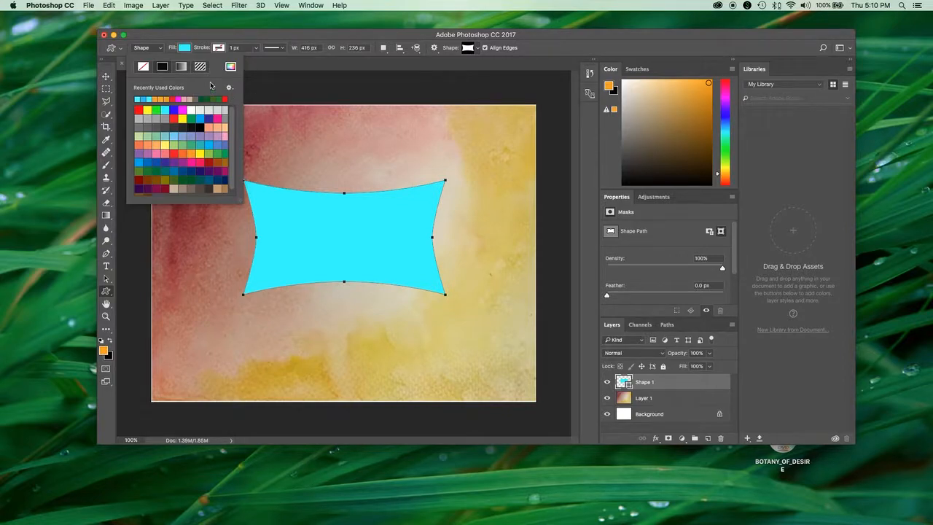
key("Escape")
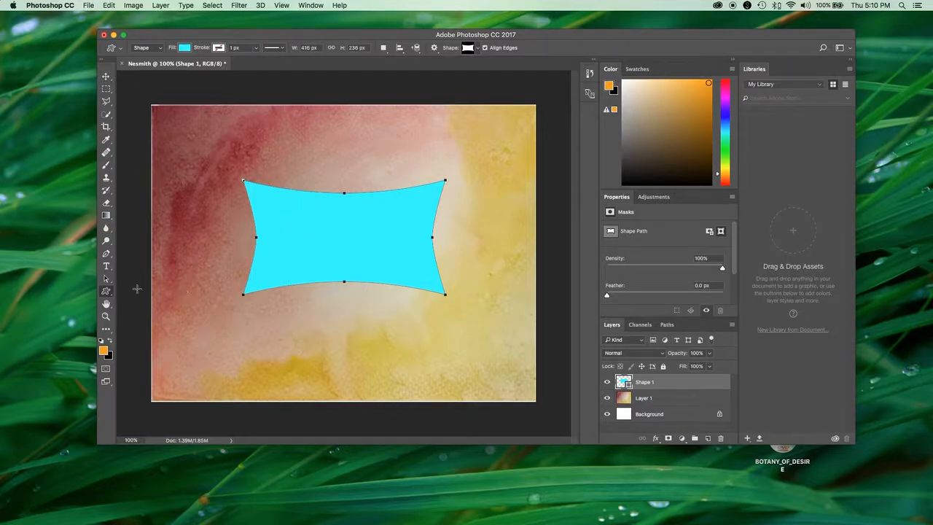
Add a new empty layer above the banner shape.
left_click(108, 280)
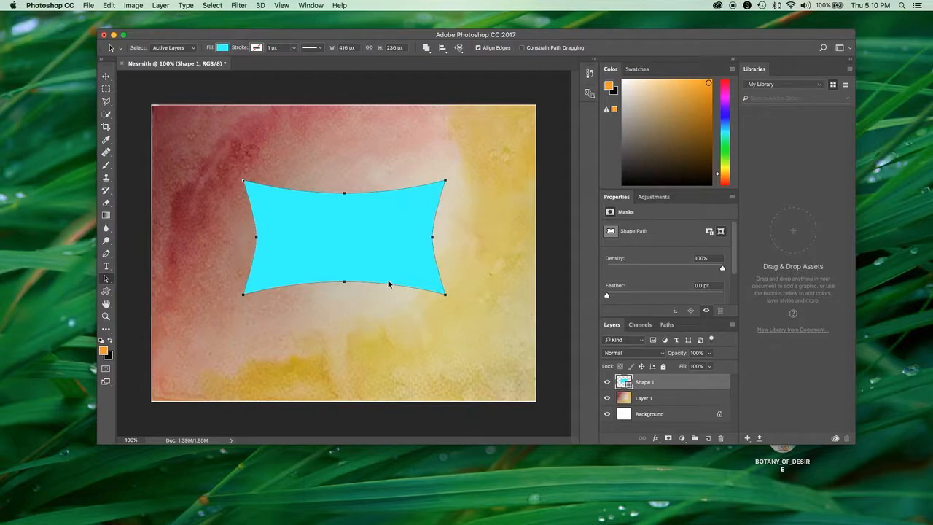
left_click(707, 438)
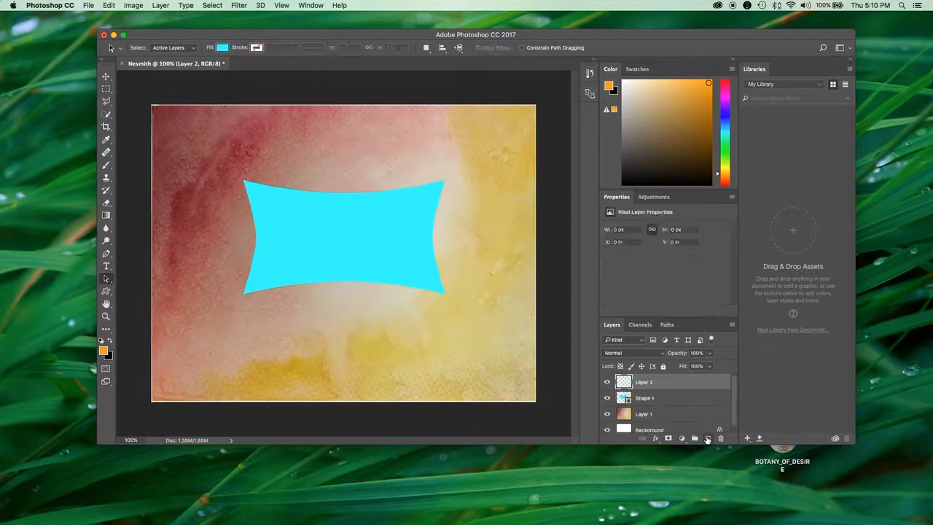
Place the portrait photo IMG_4253.JPG from the desktop into the composition above the banner shape, keeping its default size.
left_click_drag(760, 39, 662, 55)
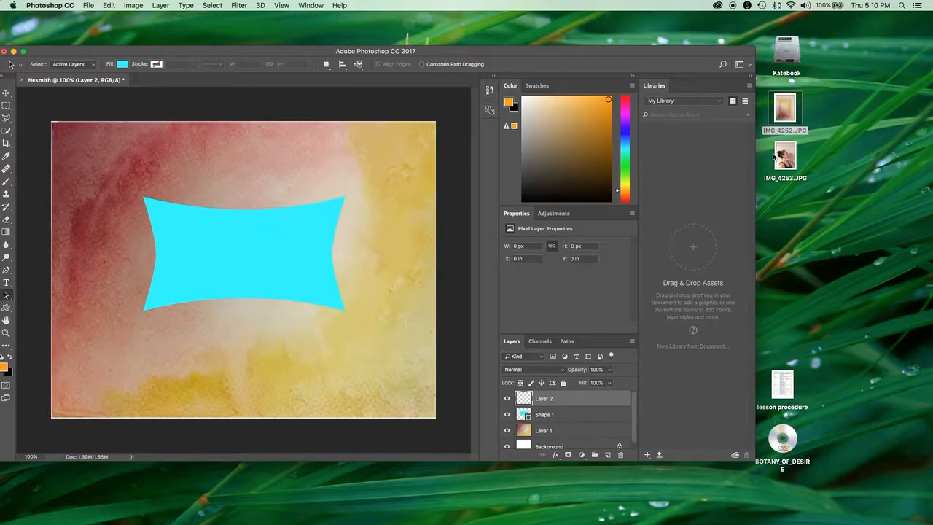
left_click(786, 161)
left_click_drag(785, 161, 209, 281)
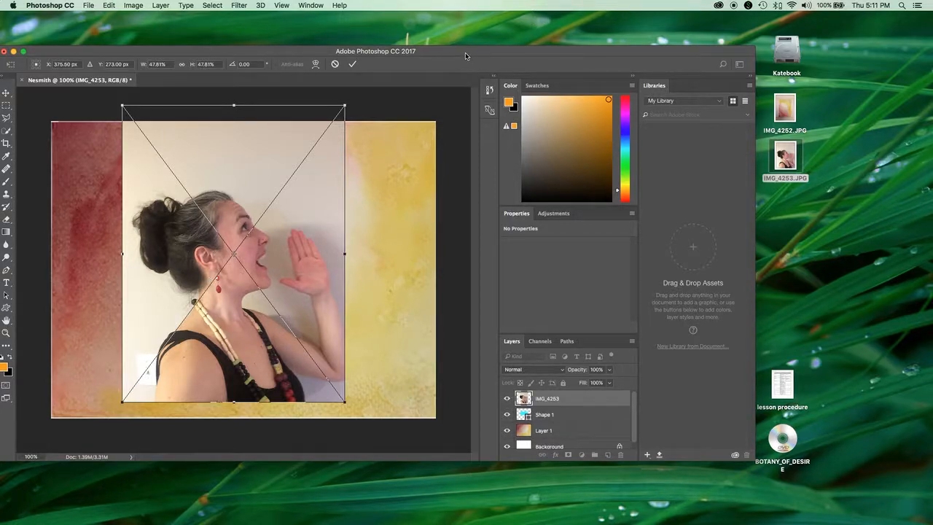
key("Return")
left_click_drag(467, 52, 542, 19)
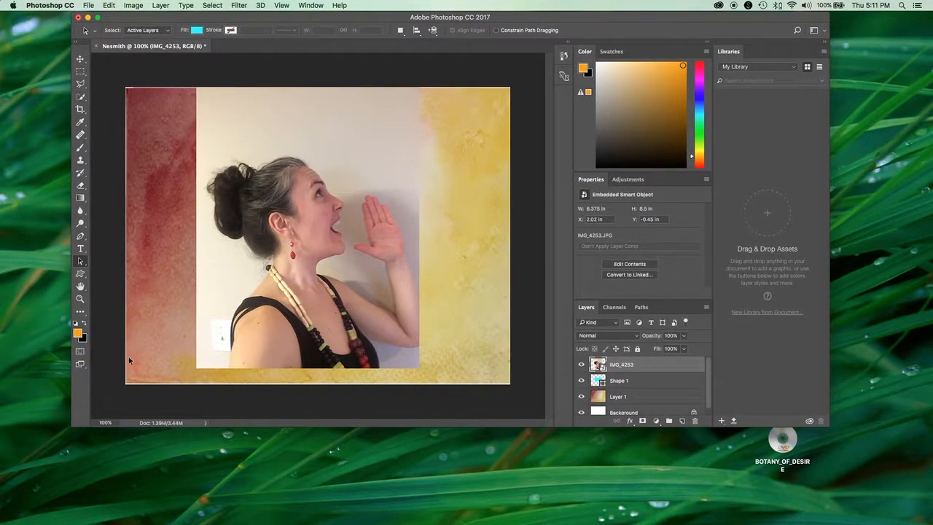
Trace the woman's outline, including her raised hand, with the Magnetic Lasso at 150% zoom and close the selection along the photo's lower edge.
left_click(107, 423)
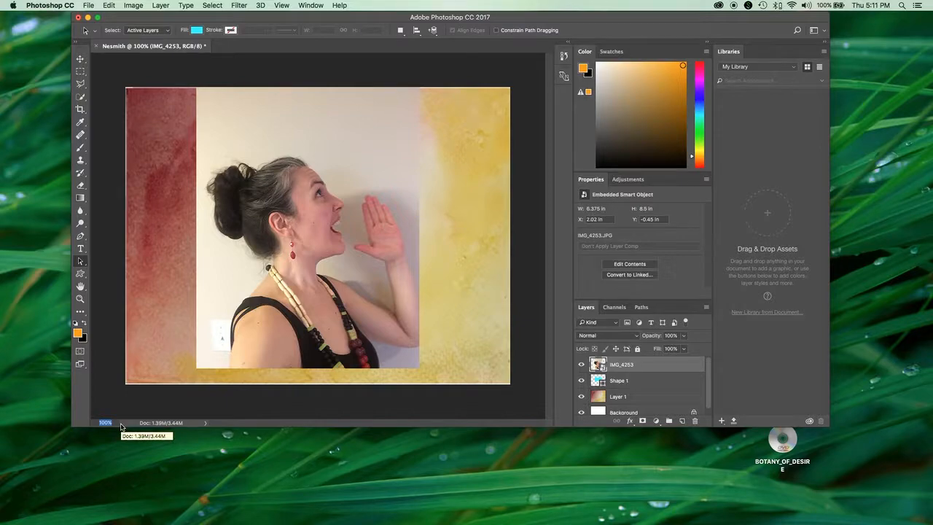
type("150")
key("Return")
scroll(539, 217, "down", 2)
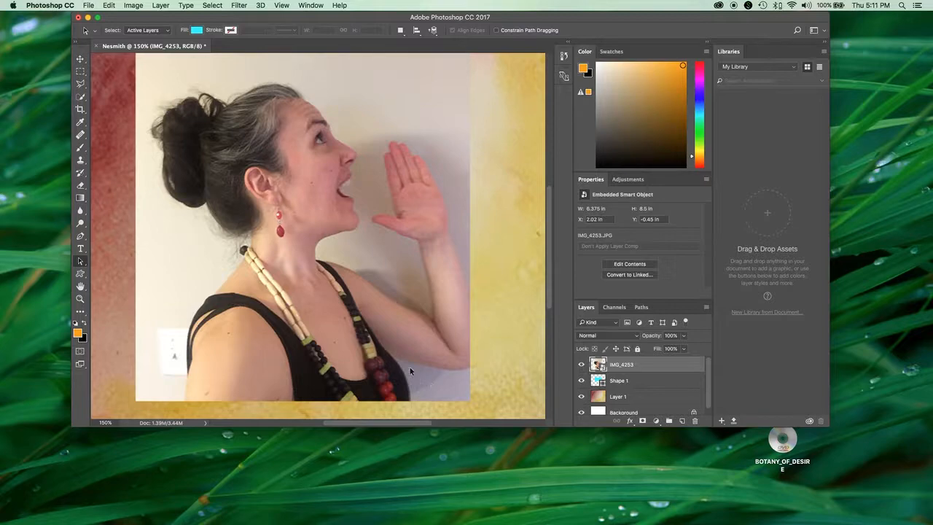
mouse_move(550, 288)
left_mouse_down()
mouse_move(550, 248)
mouse_move(550, 293)
left_mouse_up()
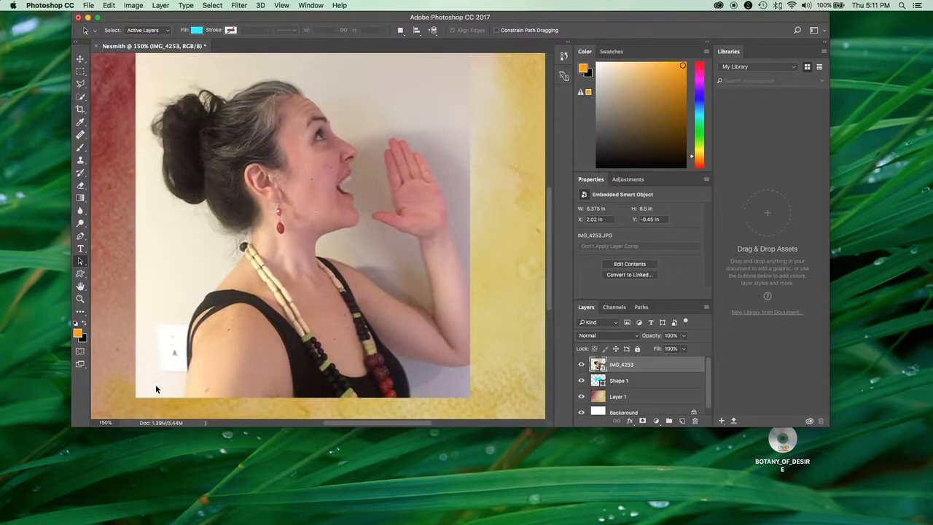
left_click(81, 86)
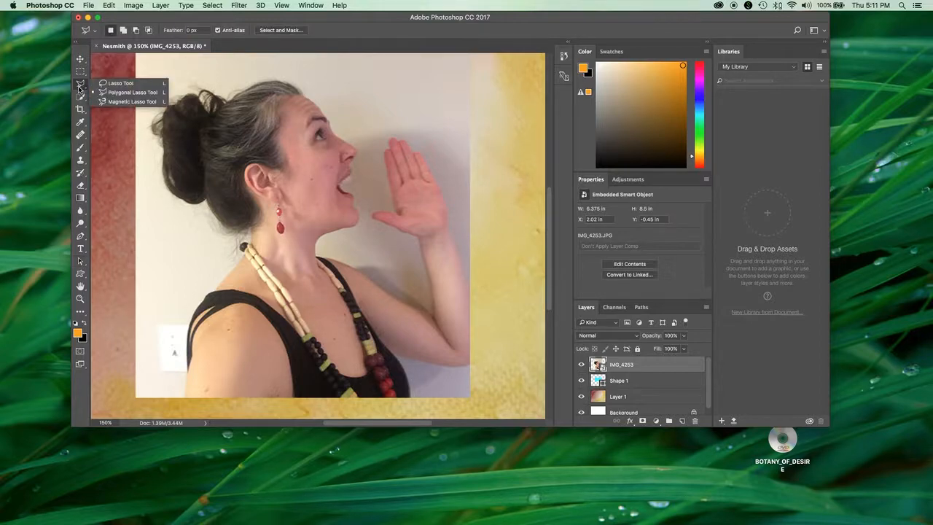
left_click(121, 103)
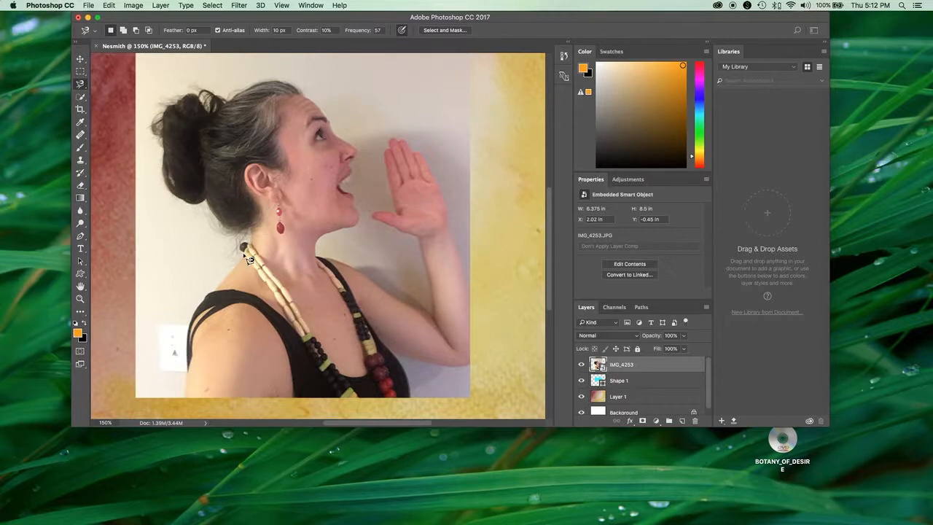
left_click(185, 398)
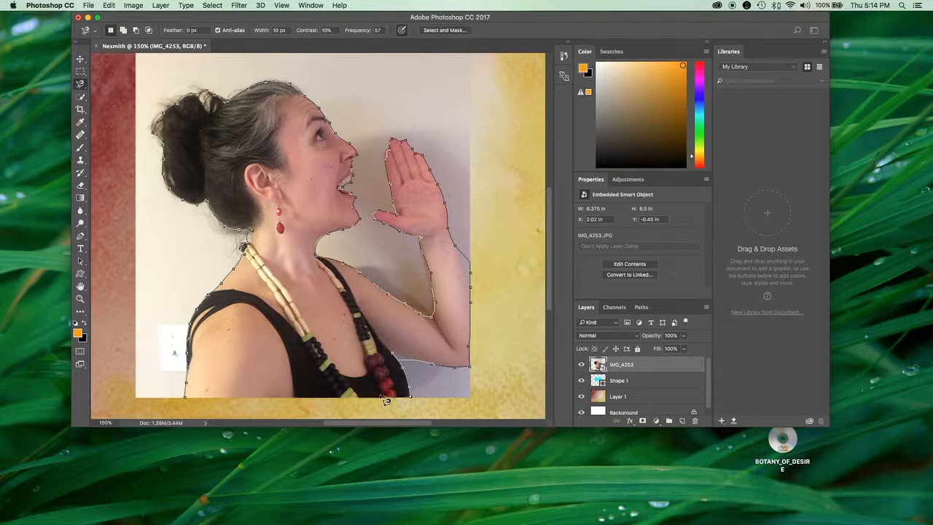
left_click(187, 402)
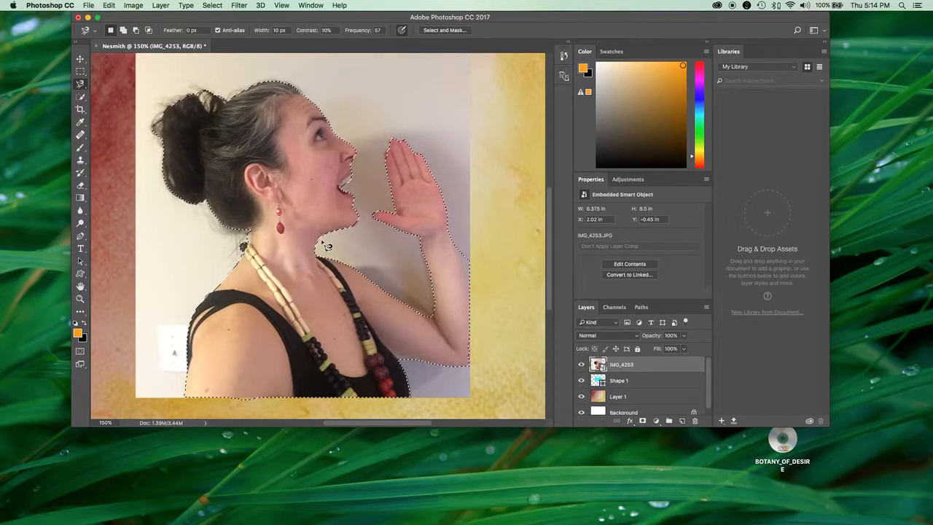
Copy the selected woman onto a new layer and delete the original IMG_4253 layer.
key("super+c")
key("super+v")
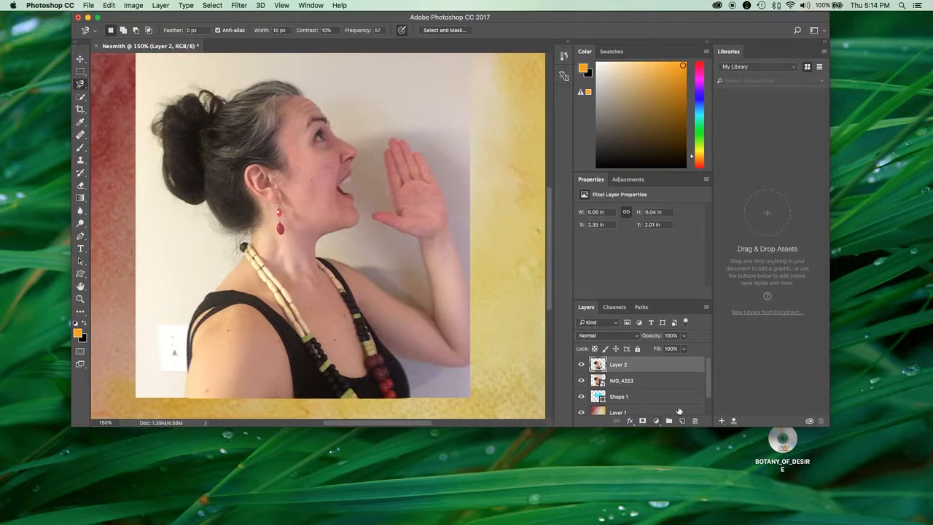
left_click(581, 381)
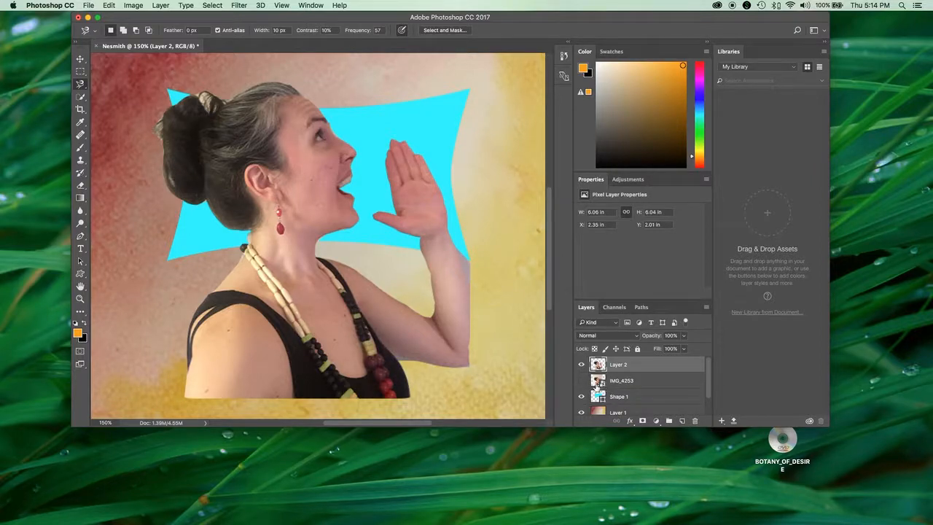
left_click(583, 380)
left_click(643, 384)
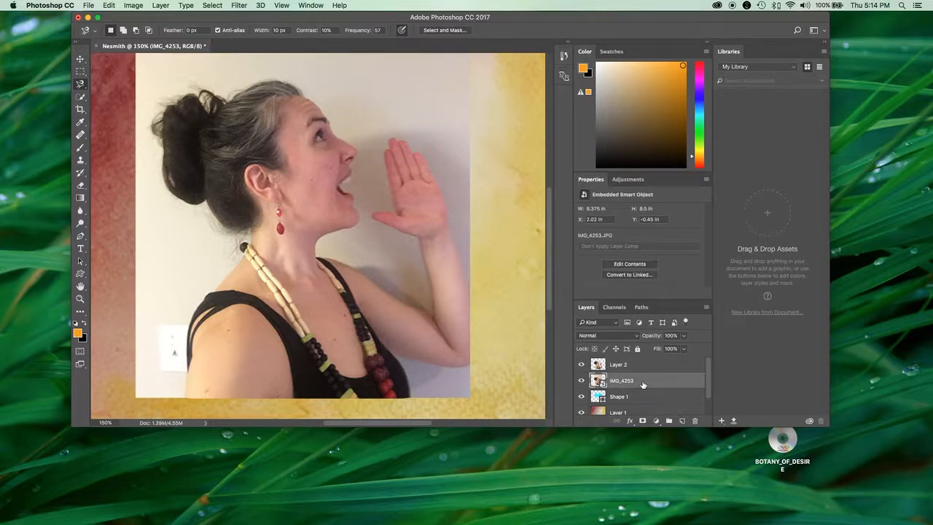
key("Delete")
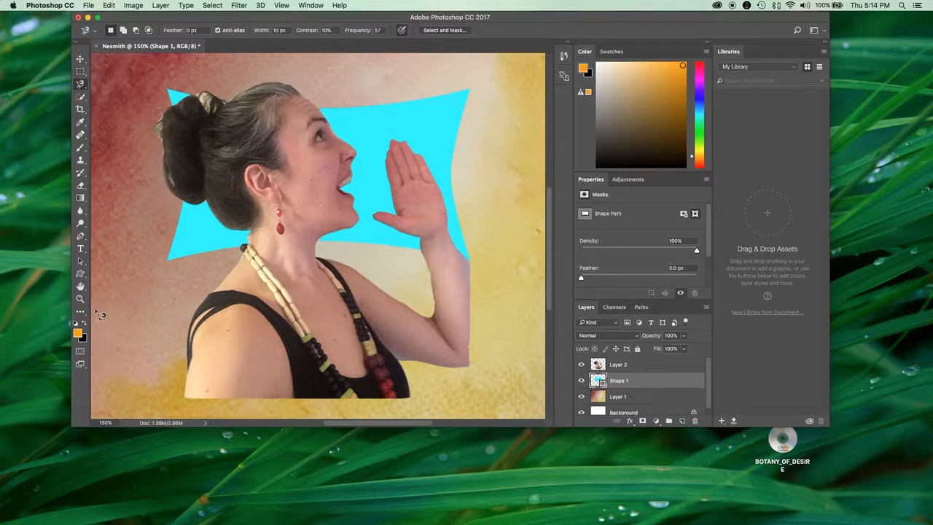
Choose the Background Eraser and rasterize the cyan banner shape layer.
left_click(81, 187)
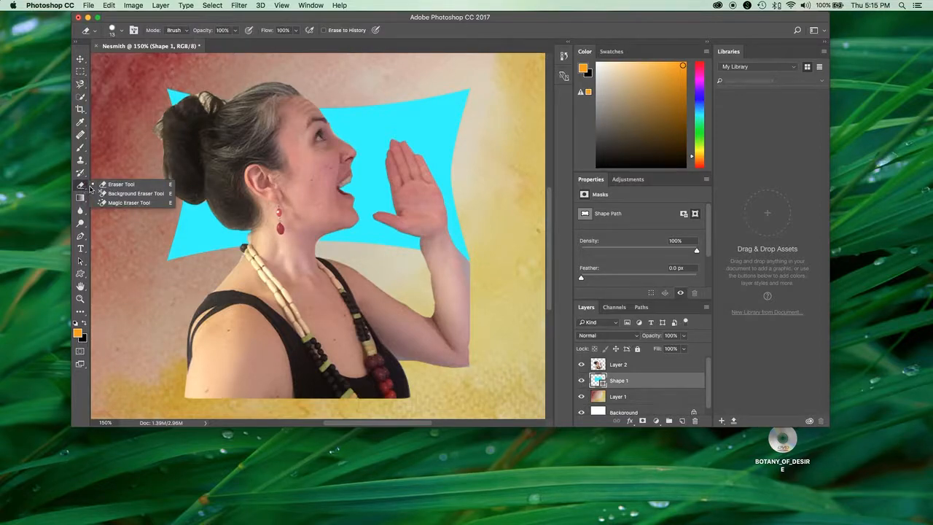
left_click(141, 194)
left_click(132, 186)
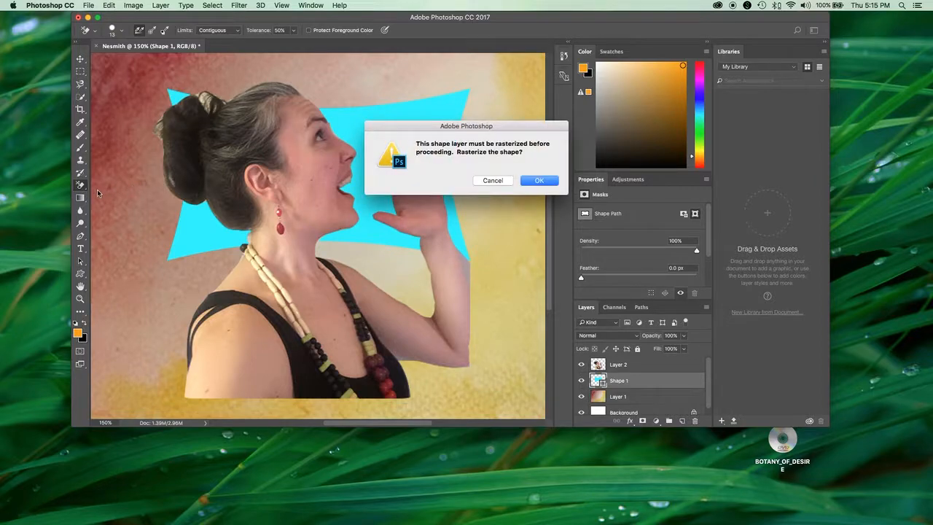
left_click(539, 182)
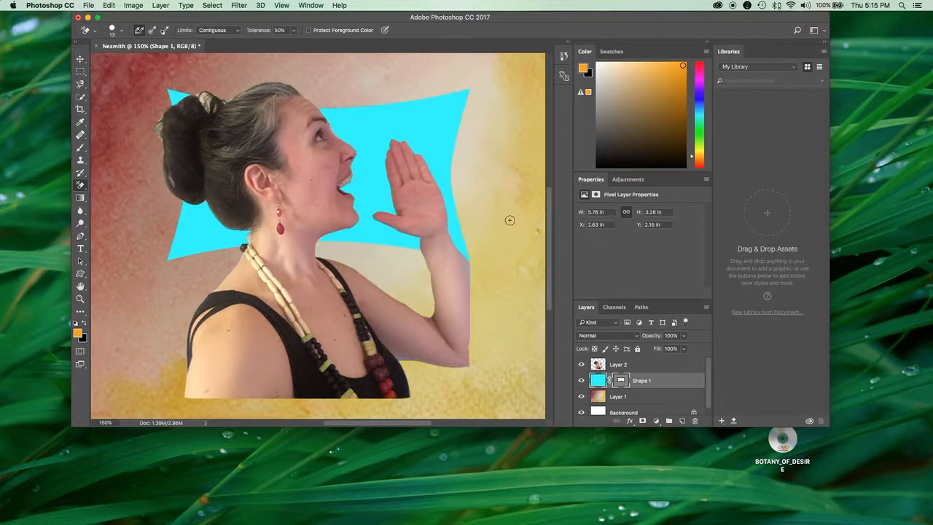
Reduce the Background Eraser's brush size and make the woman's cut-out on Layer 2 the active layer.
left_click(83, 196)
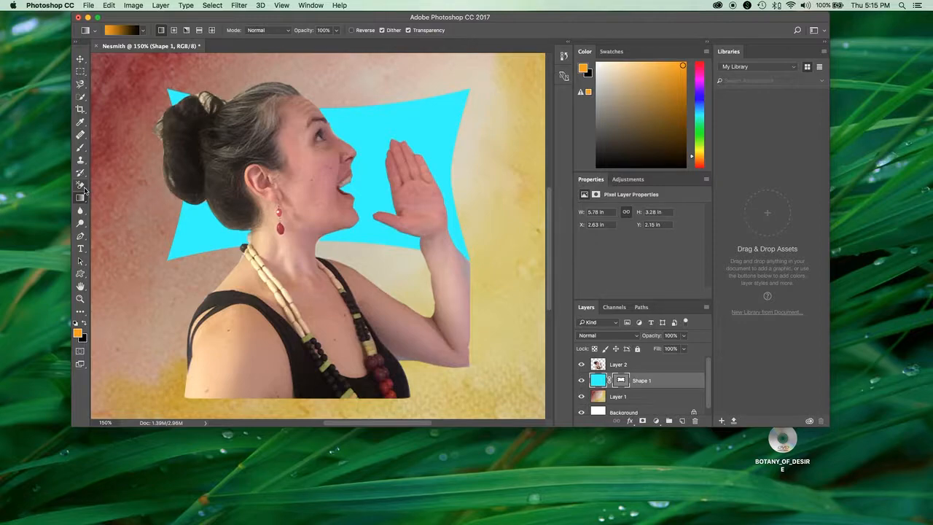
left_click(82, 185)
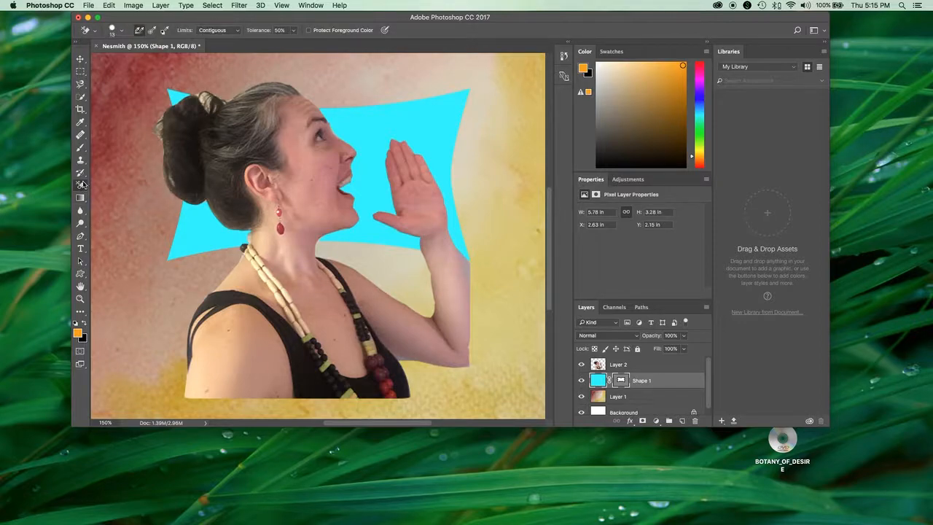
left_click(114, 32)
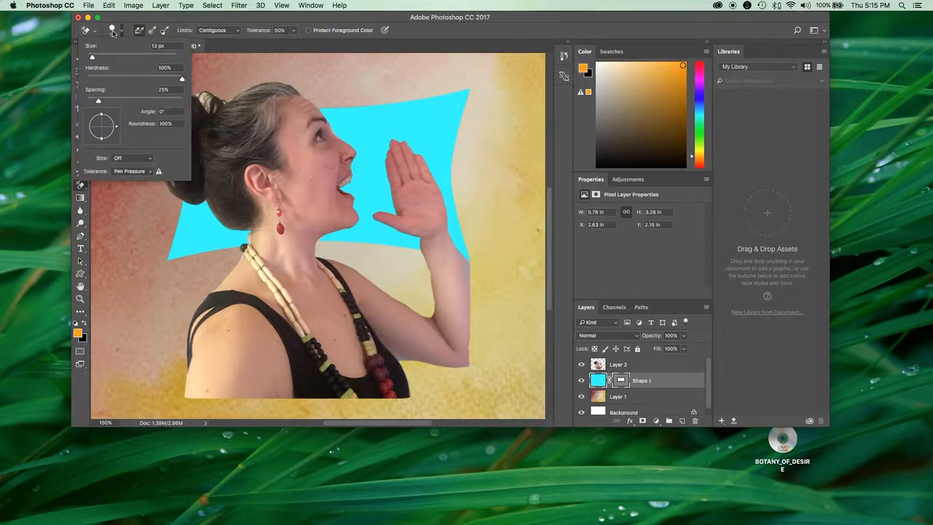
left_click_drag(91, 57, 88, 58)
key("Return")
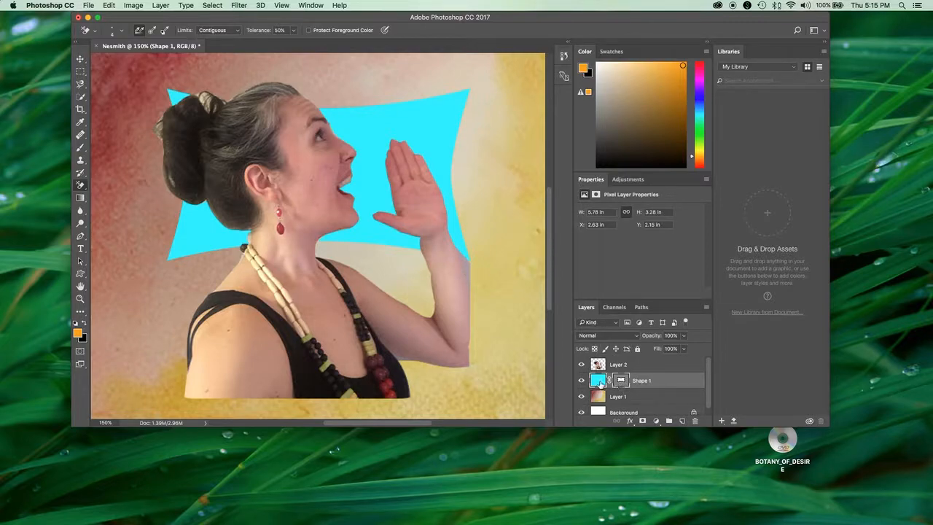
left_click(618, 363)
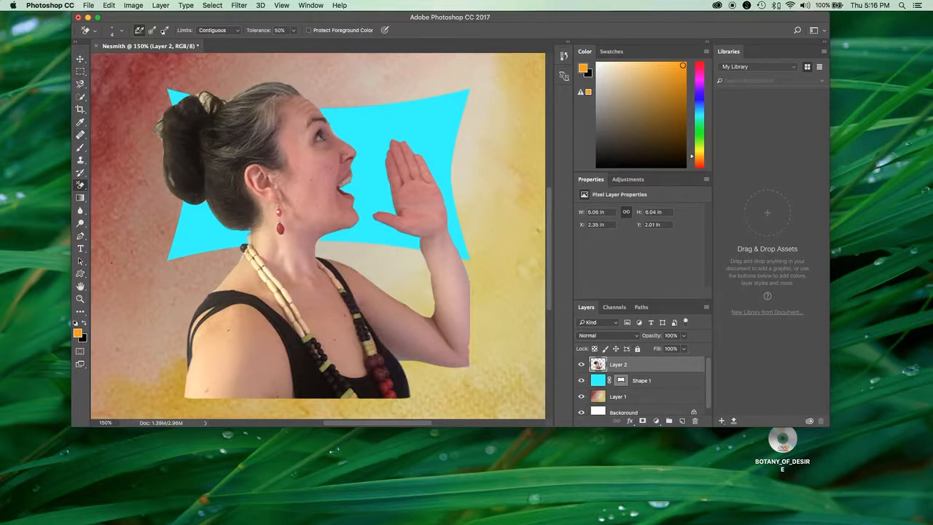
Set the zoom to 100% and move the woman's cut-out to the lower-left part of the canvas.
left_click(81, 262)
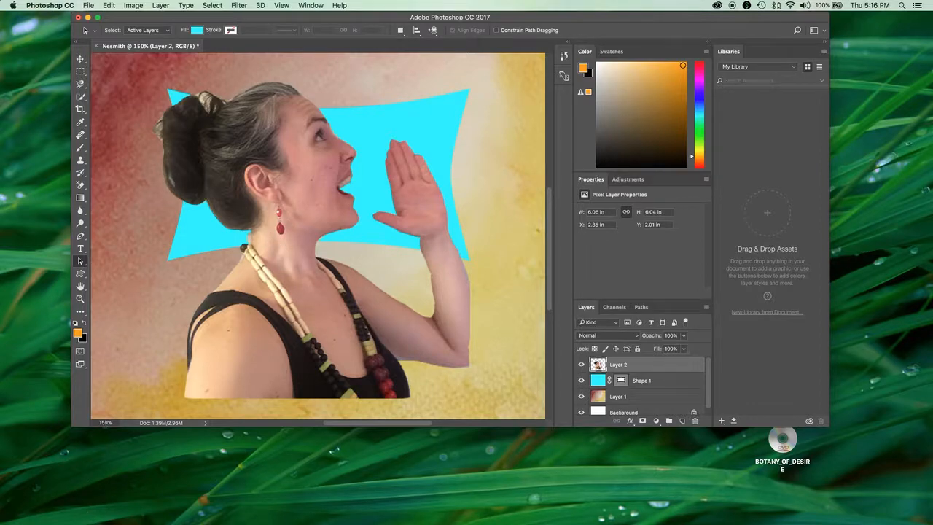
left_click(105, 423)
type("100")
key("Return")
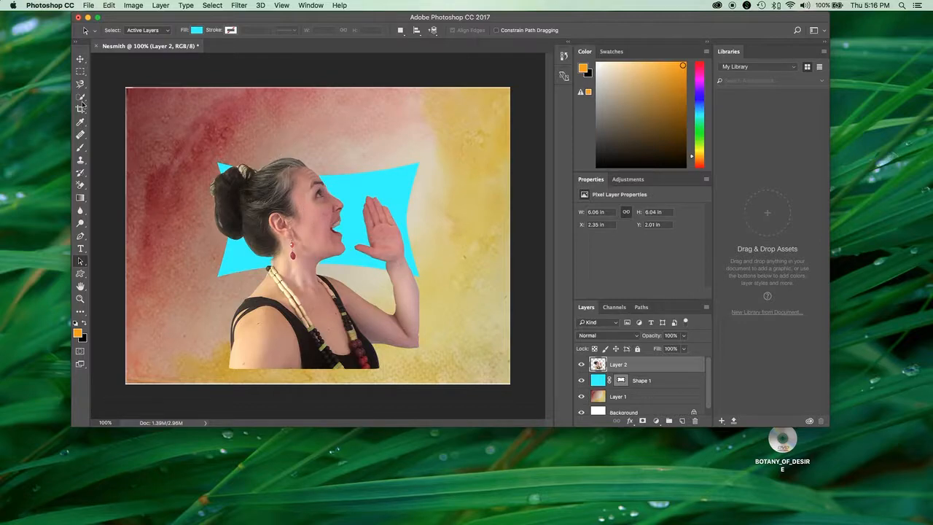
left_click(82, 63)
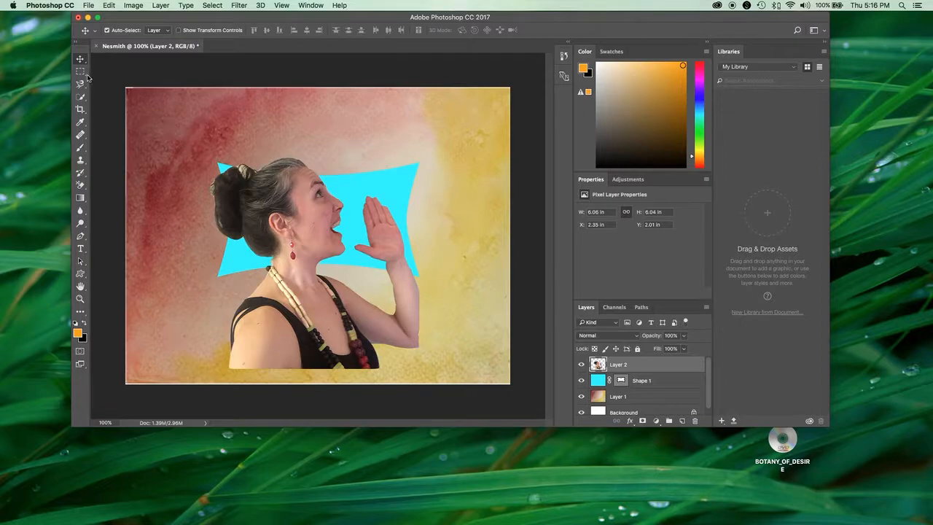
left_click_drag(292, 222, 188, 234)
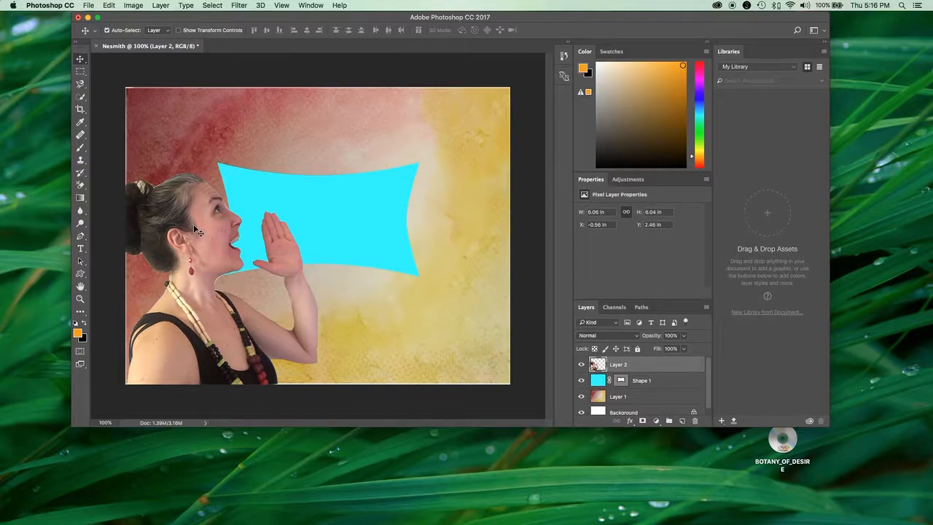
Free-transform the woman's cut-out to about 87% and set it flush in the canvas's lower-left corner.
key("super+t")
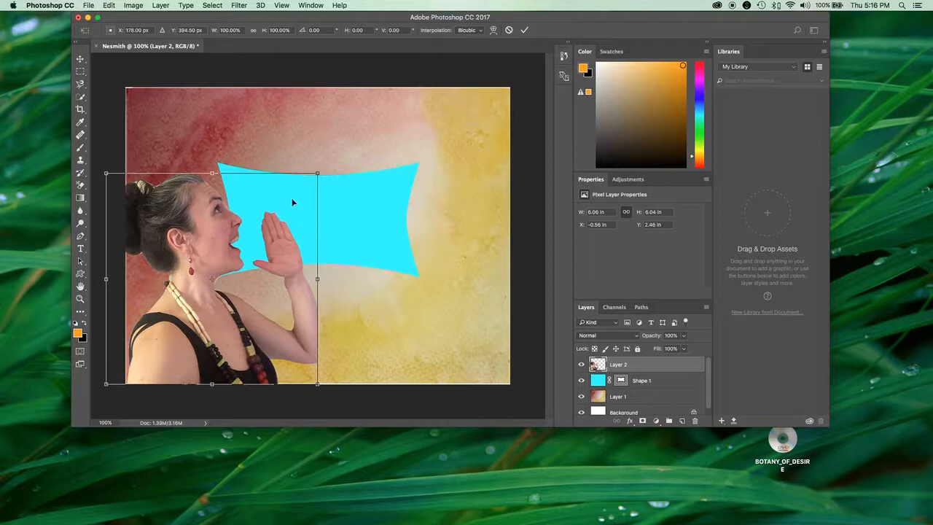
left_click_drag(317, 173, 291, 204)
left_click_drag(191, 274, 189, 246)
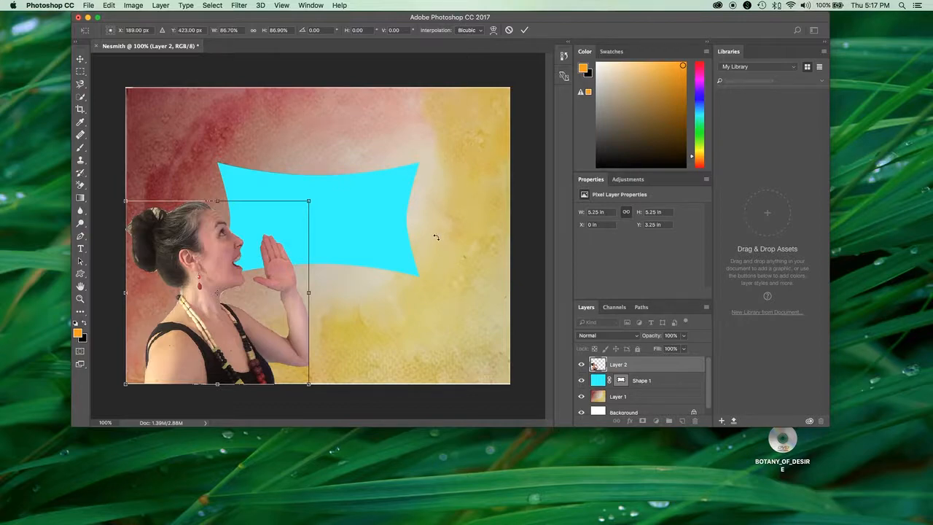
key("Return")
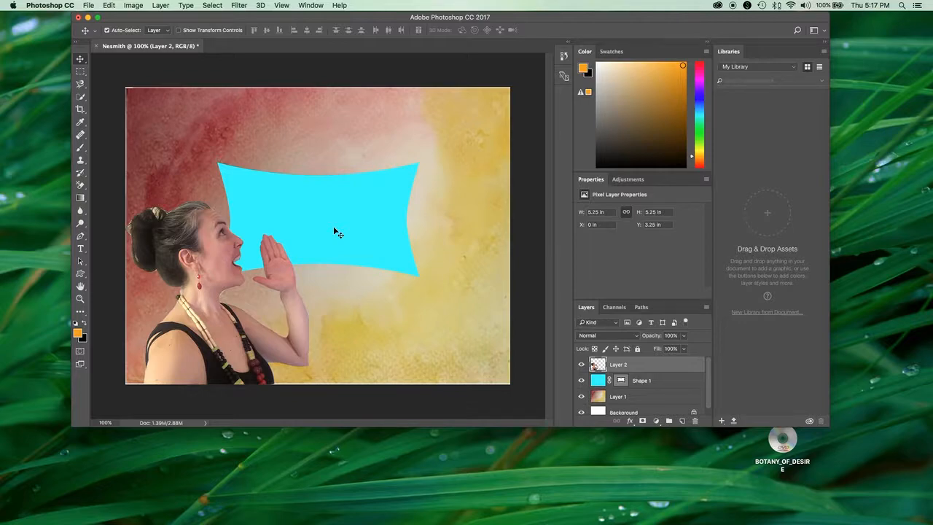
Add the three-line text "Be Bold, / Be Brave, / Become!" over the banner, on a layer directly above Shape 1.
left_click(600, 380)
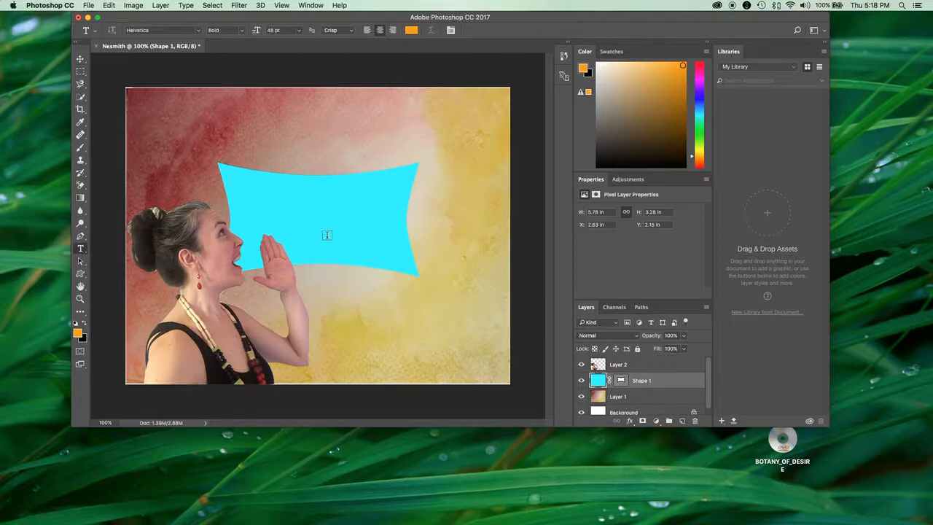
left_click(270, 201)
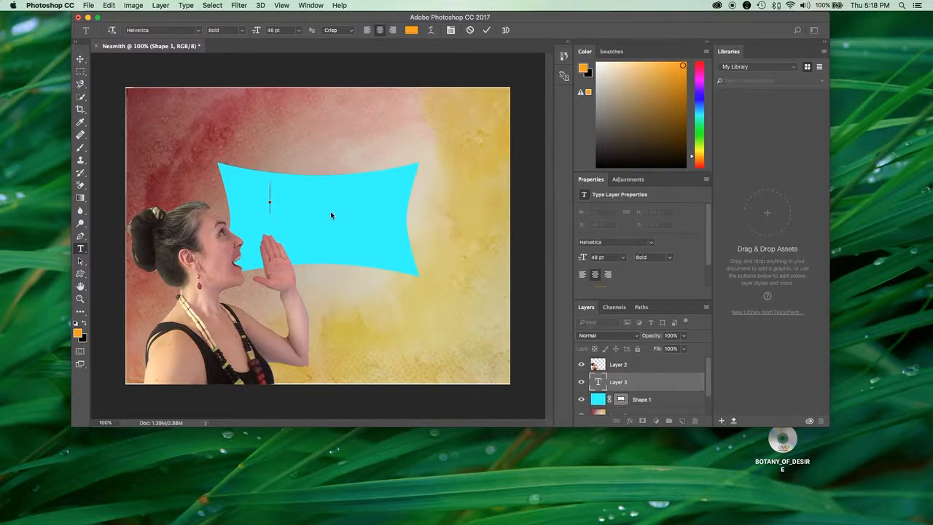
type("Be Bold,")
key("Return")
type("Be Brave.")
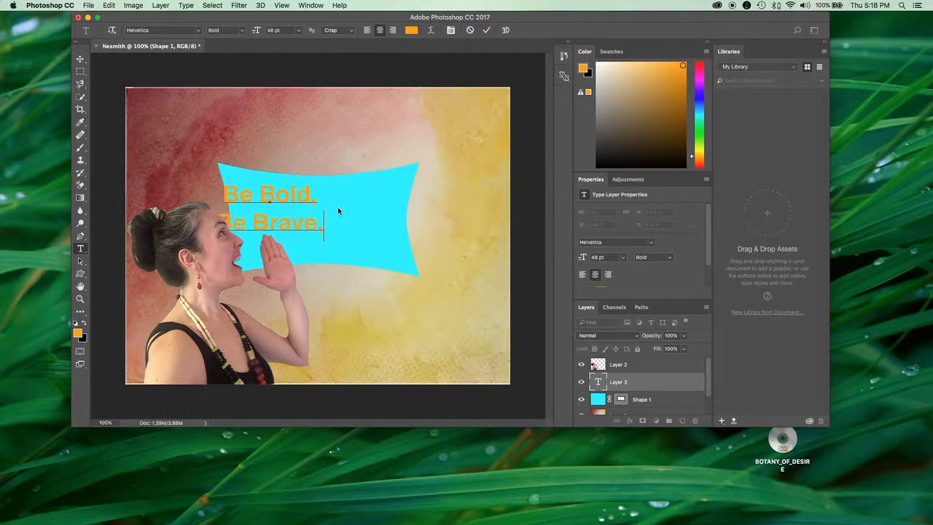
key("Return")
type("Return ")
type("e!")
Recolor the three-line slogan to near-black (#040300) and move it to the middle of the cyan banner.
key("super+a")
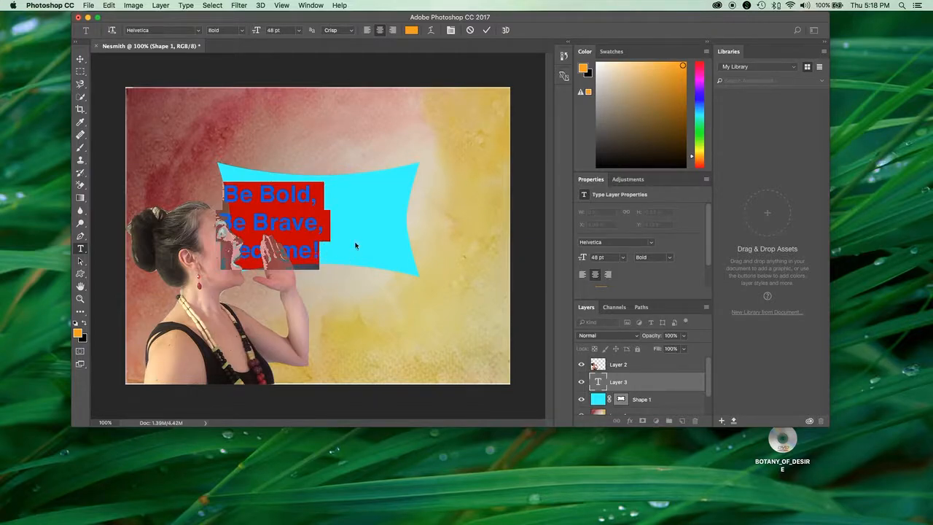
left_click(412, 30)
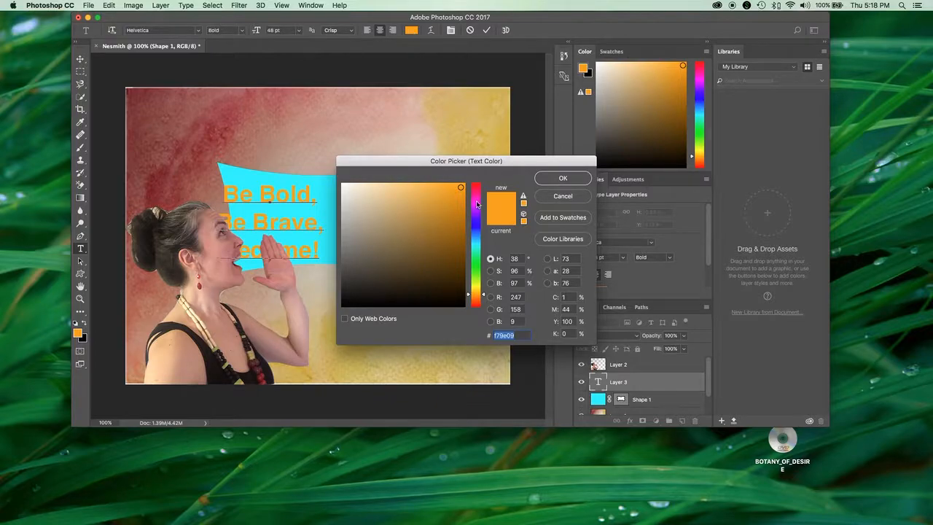
left_click(461, 306)
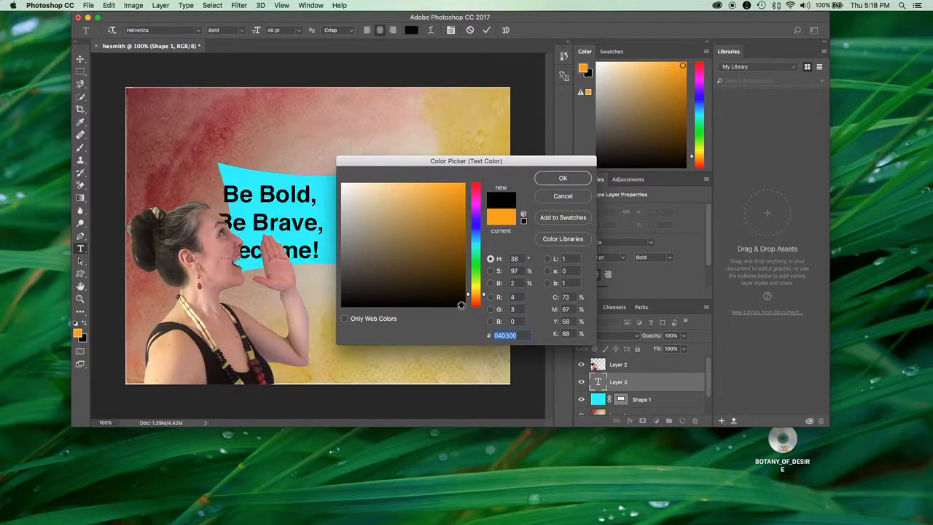
left_click(559, 182)
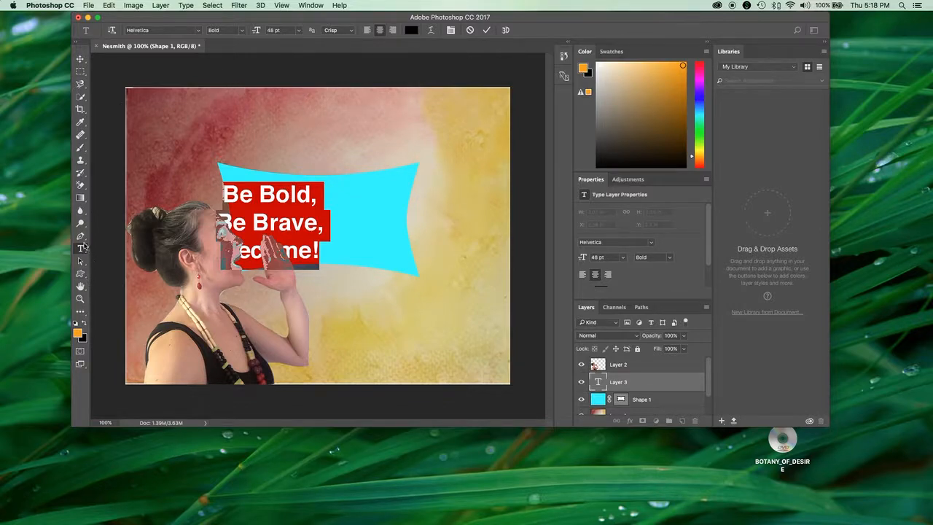
left_click(81, 59)
left_click_drag(271, 236, 326, 228)
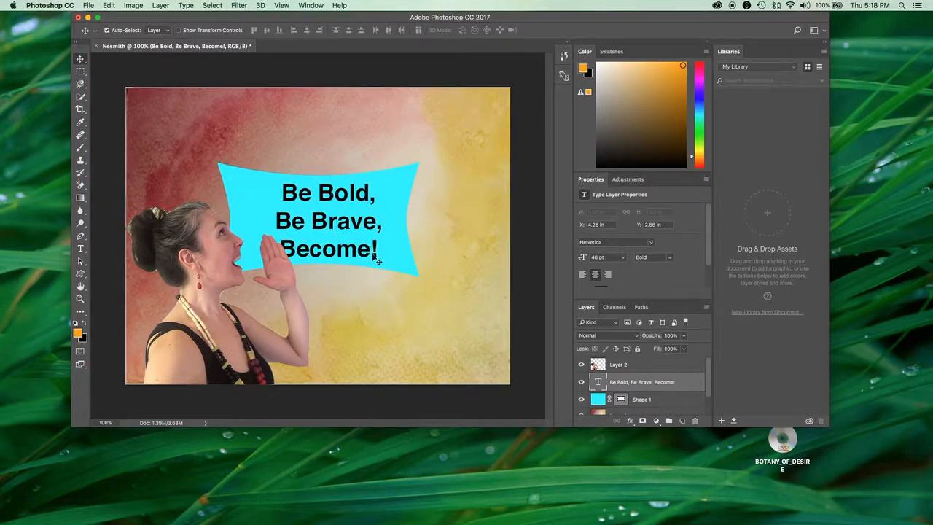
left_click(399, 275)
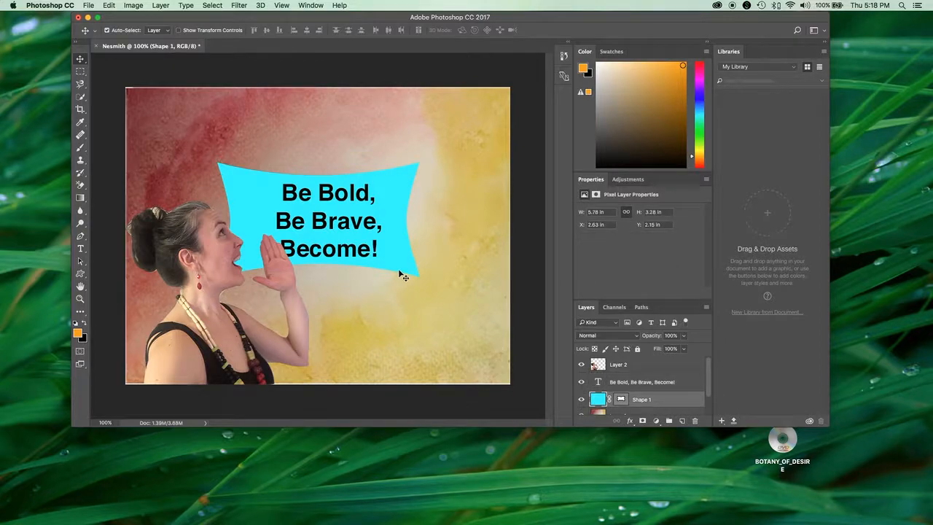
left_click(622, 400)
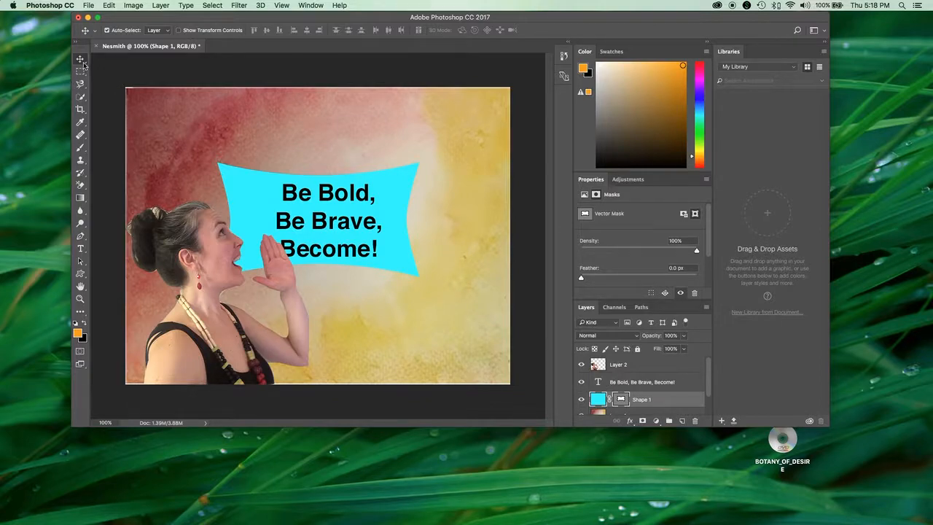
key("super+t")
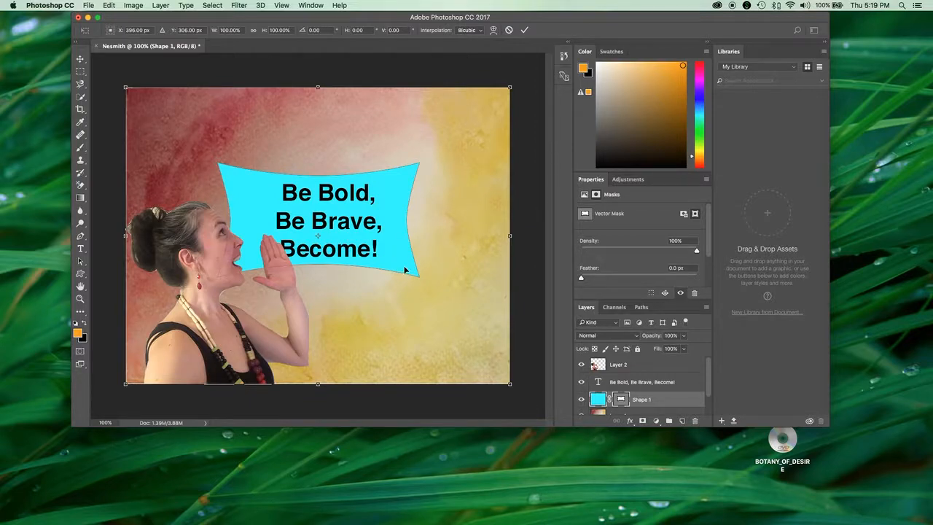
left_click_drag(418, 279, 416, 277)
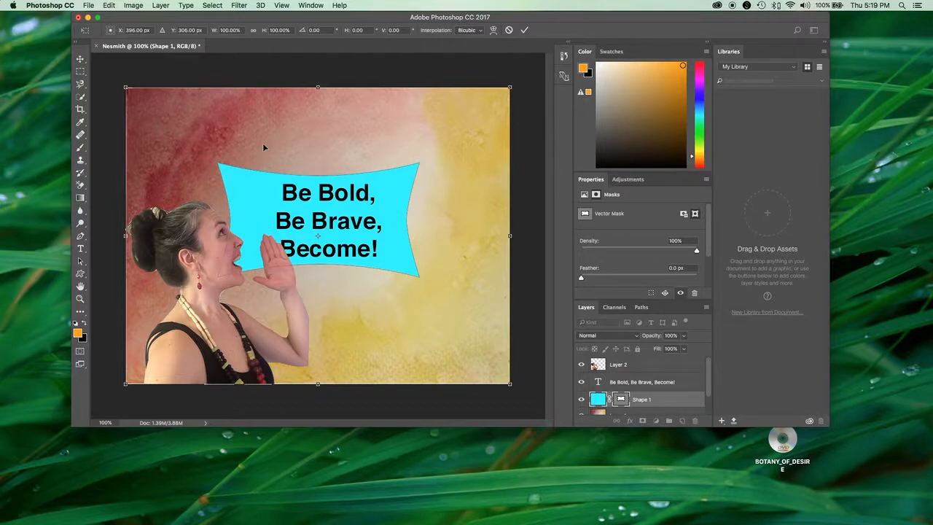
key("Return")
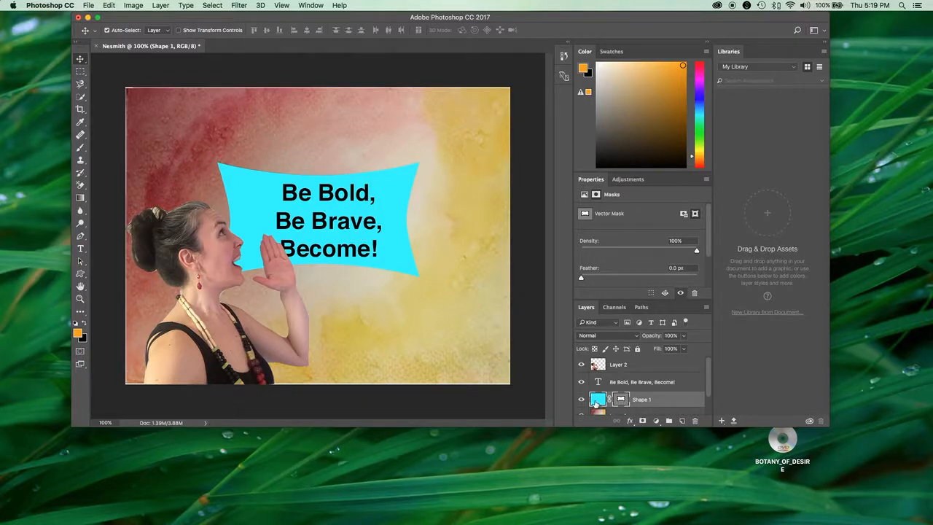
Move the path of the cyan banner on Shape 1 slightly right, to about X 2.93 in, Y 2.18 in.
left_click(620, 400)
scroll(619, 399, "down", 1)
left_click(624, 381)
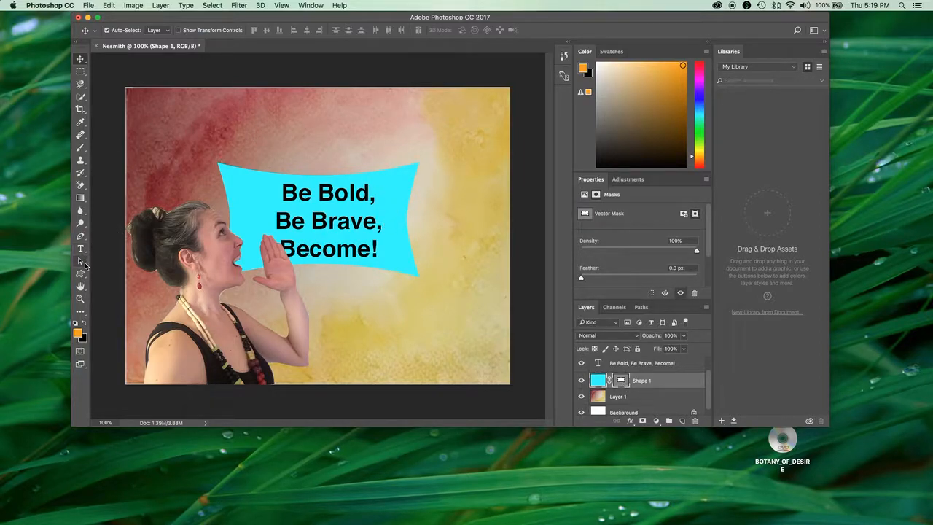
left_click(80, 261)
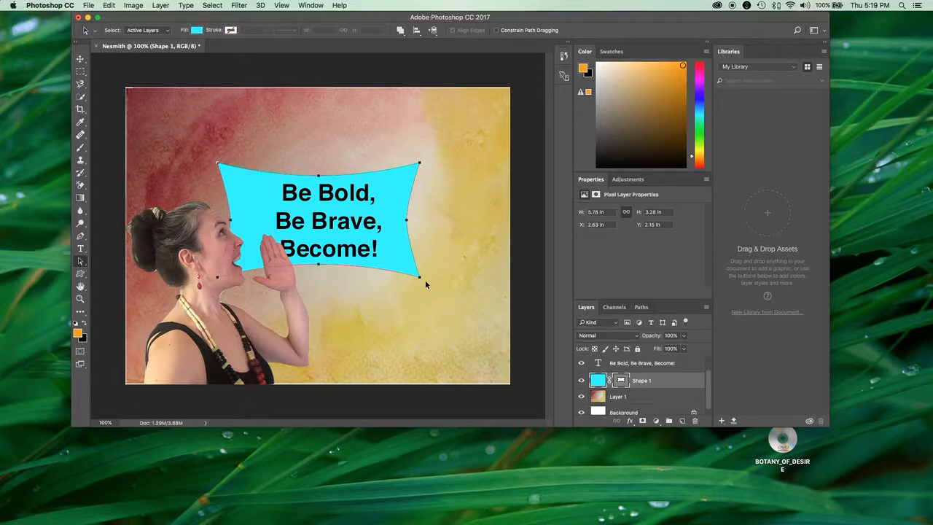
left_click_drag(420, 279, 431, 293)
left_click_drag(388, 265, 363, 236)
left_click_drag(408, 262, 427, 283)
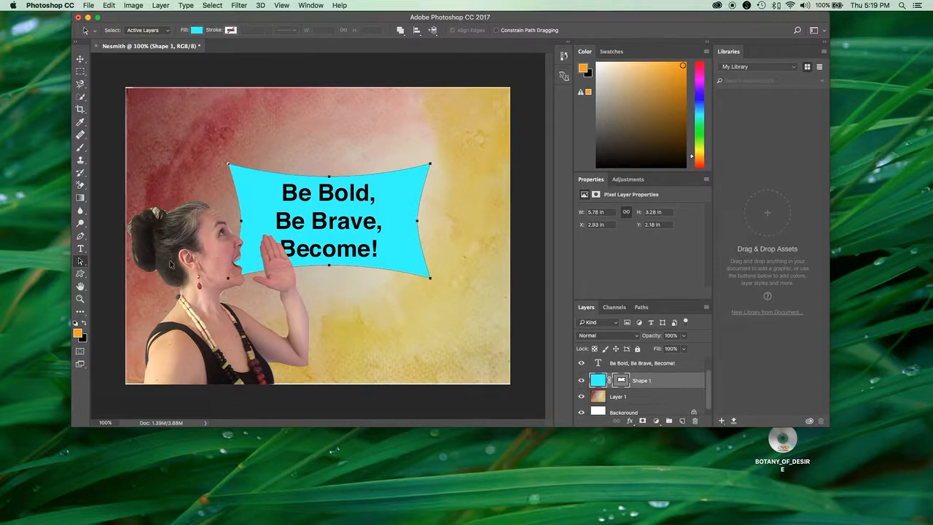
Set up a Save As to the Desktop with "left" appended to the file name and the As a Copy option.
left_click(88, 6)
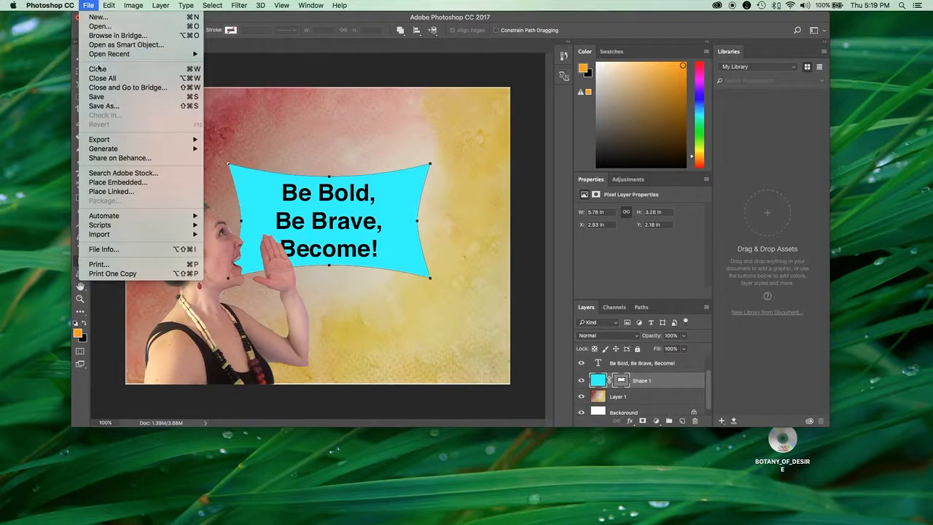
left_click(113, 107)
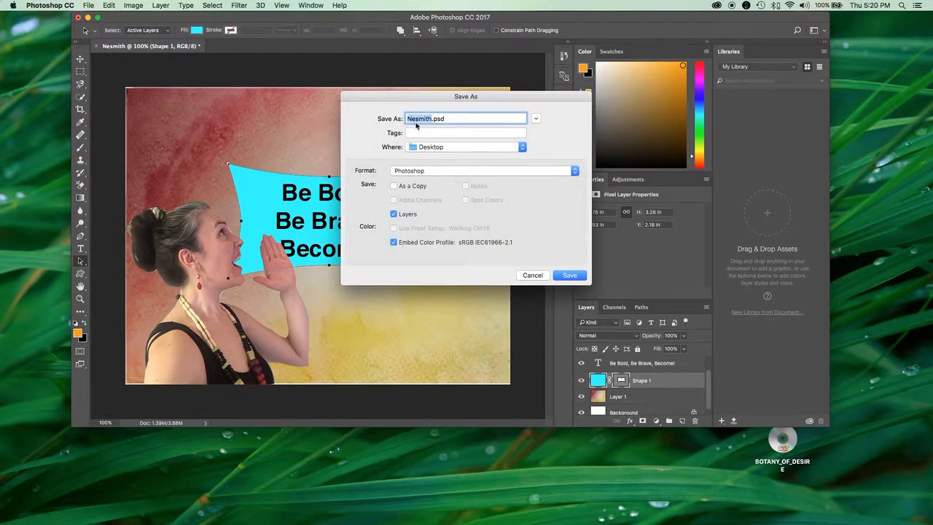
left_click(429, 120)
type("left")
left_click(446, 172)
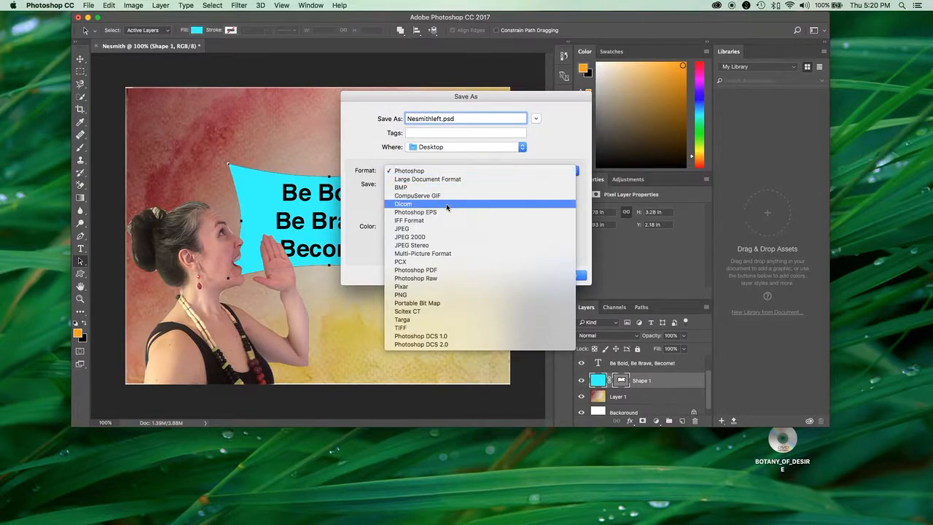
left_click(412, 170)
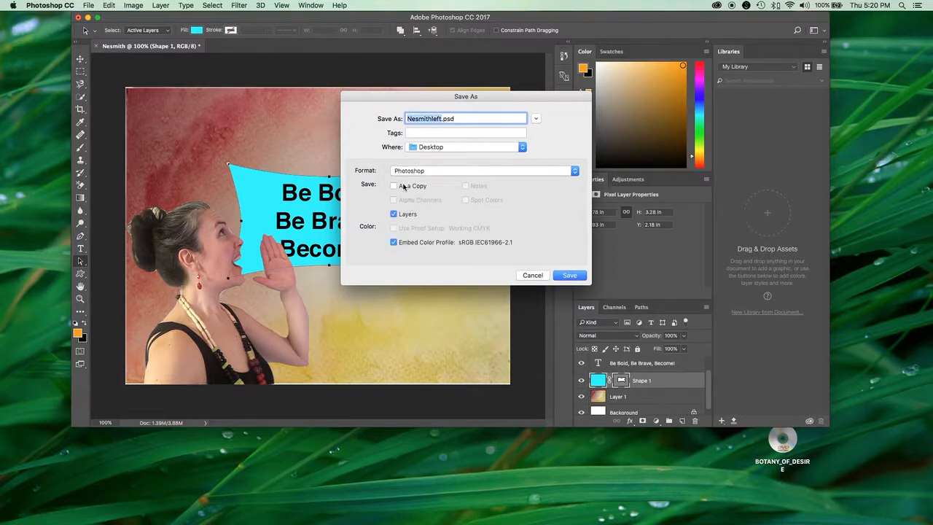
left_click(394, 187)
Choose the JPEG format and save the file with Low quality 3 and Baseline ("Standard").
left_click(405, 173)
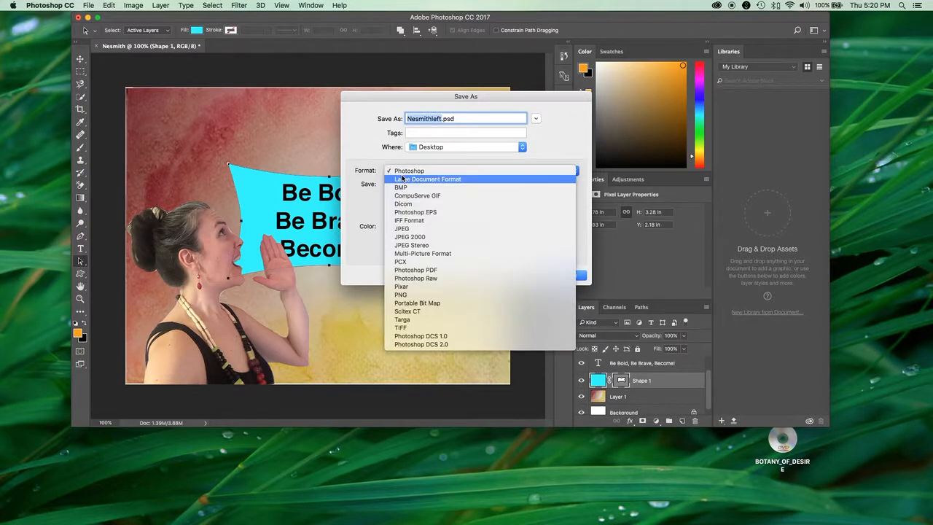
left_click(408, 228)
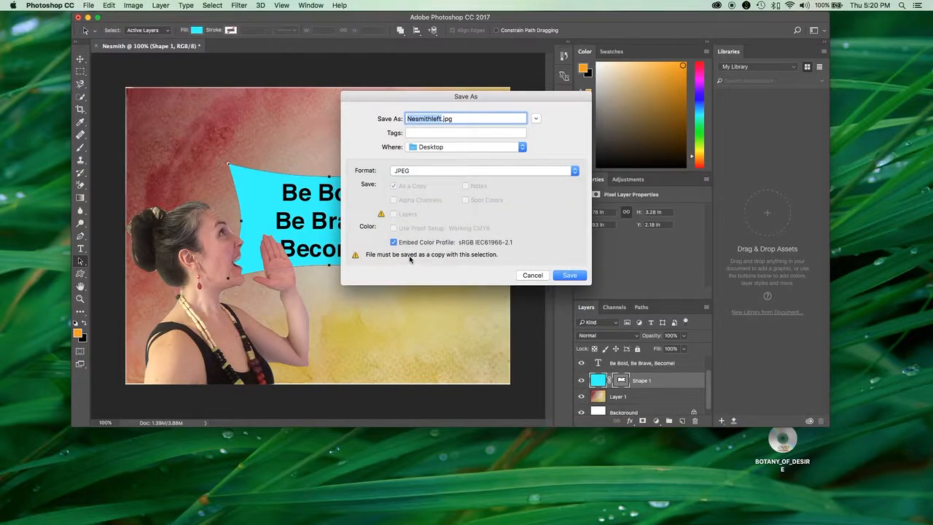
left_click(568, 275)
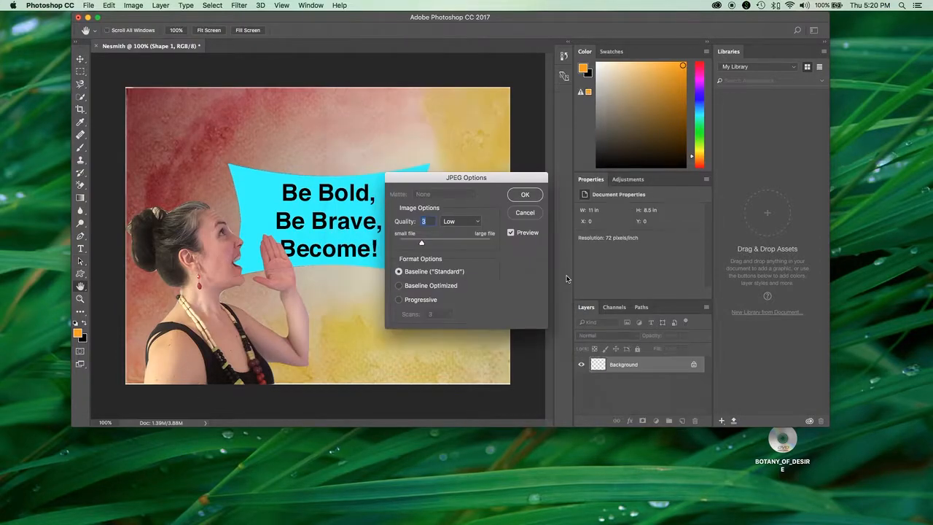
left_click(452, 223)
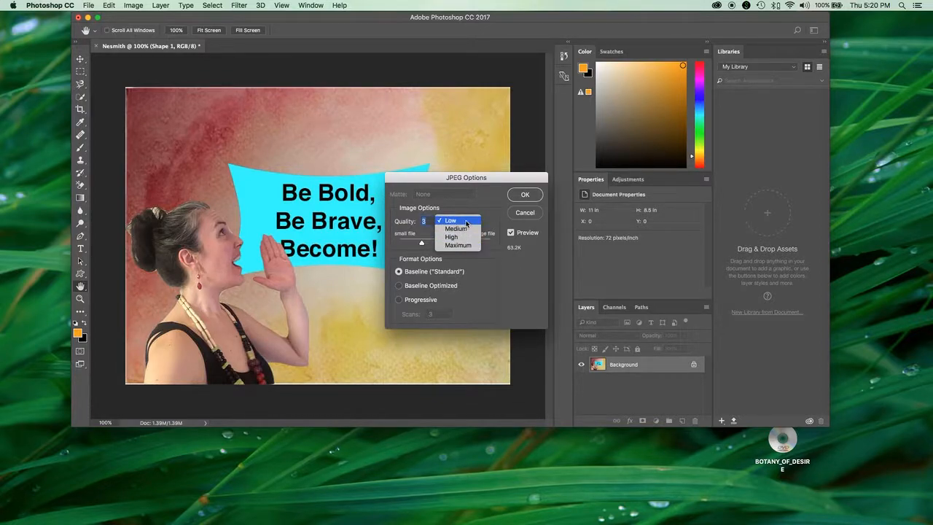
left_click(463, 222)
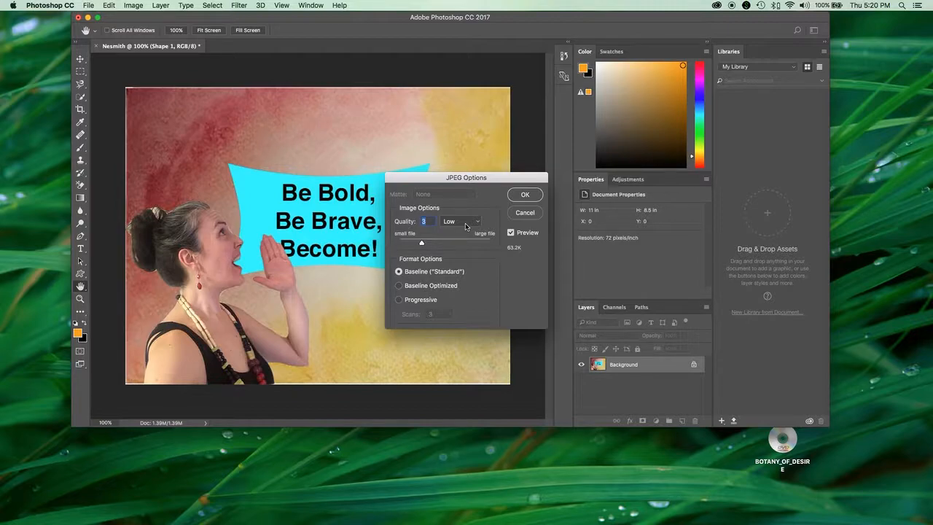
left_click(519, 197)
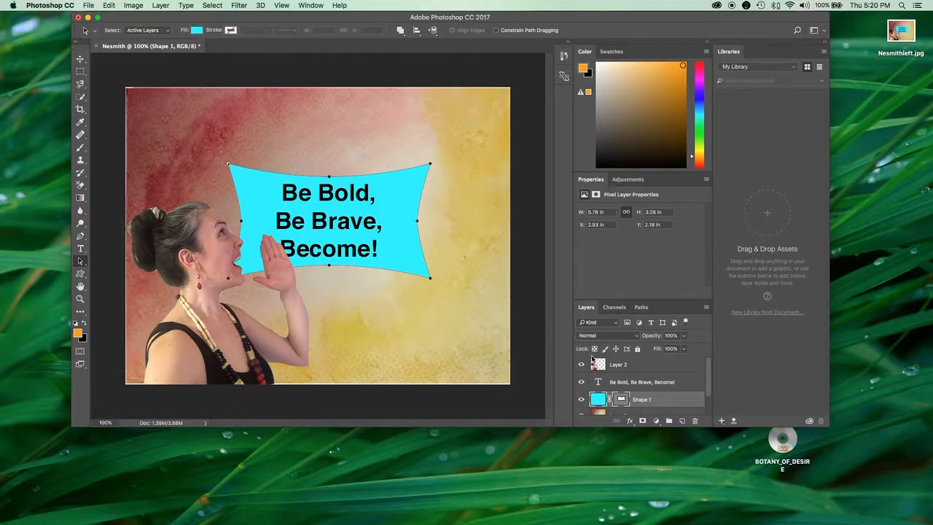
Flip the woman's cut-out on Layer 2 horizontally by free-transforming its width to -100%.
left_click(204, 271)
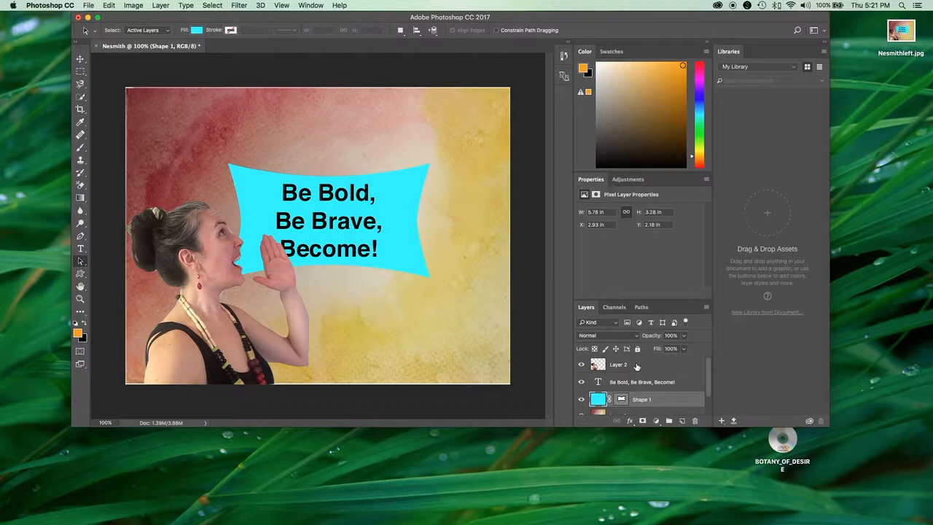
left_click(638, 364)
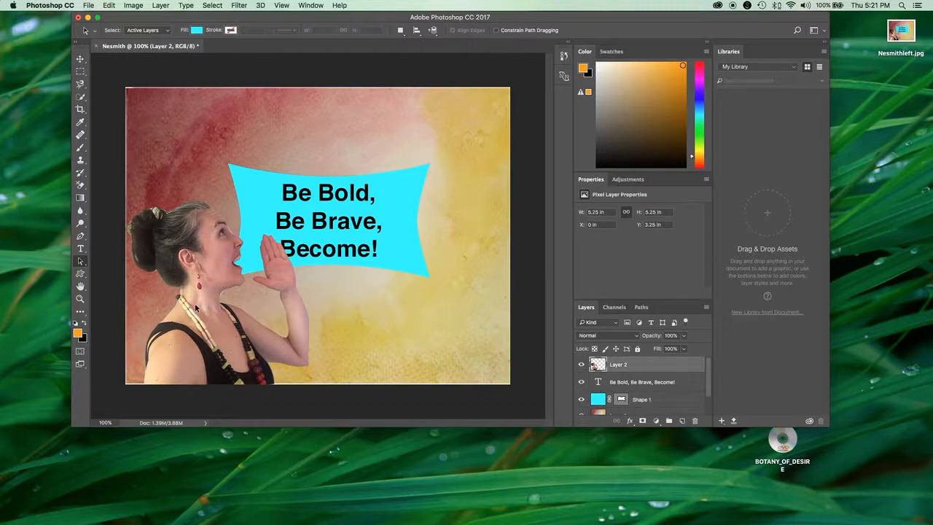
left_click(83, 62)
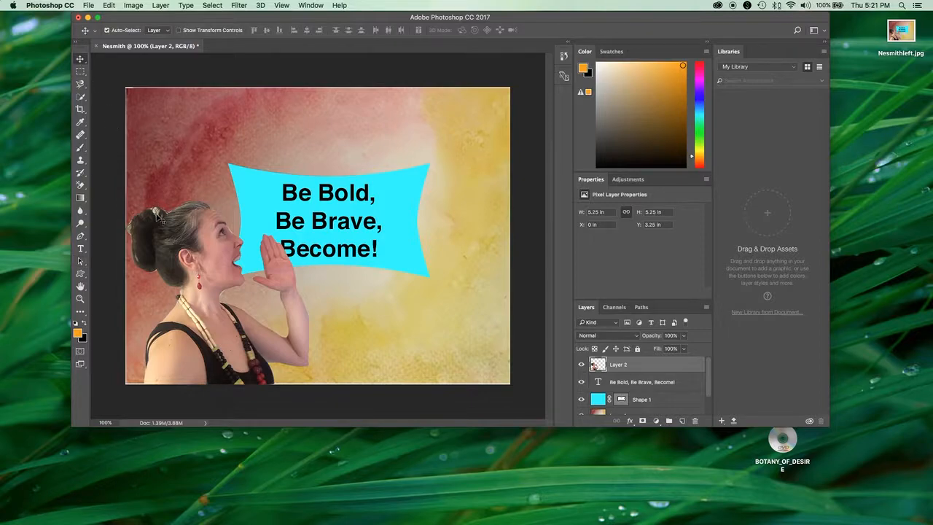
left_click(82, 263)
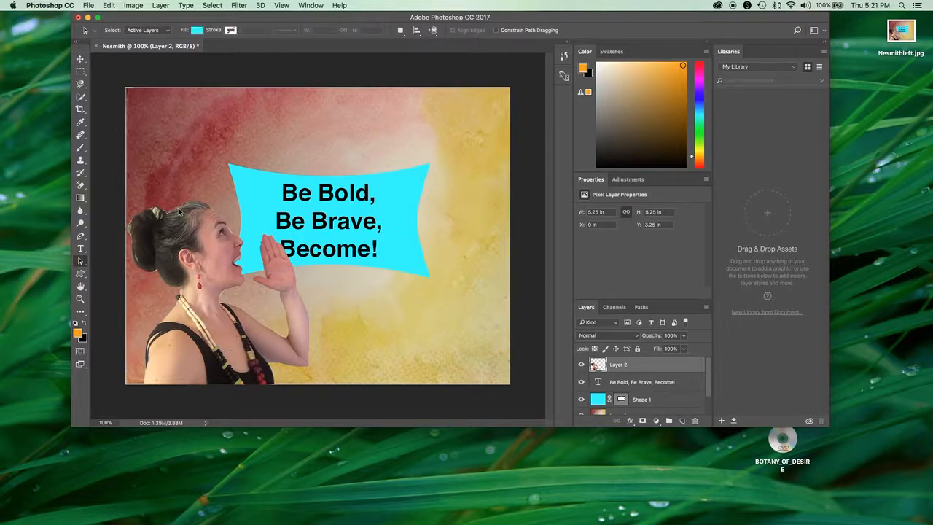
key("super+t")
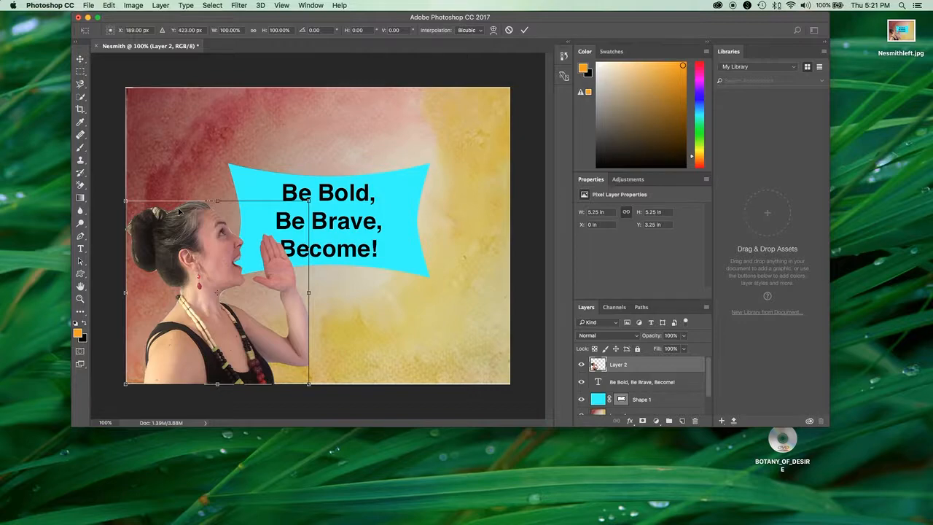
left_click(228, 30)
left_click(221, 30)
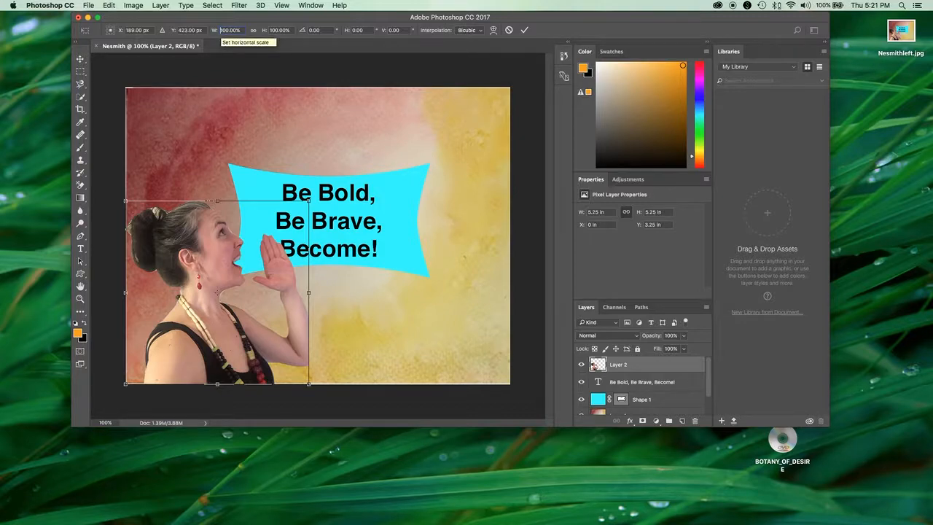
type("-")
key("Return")
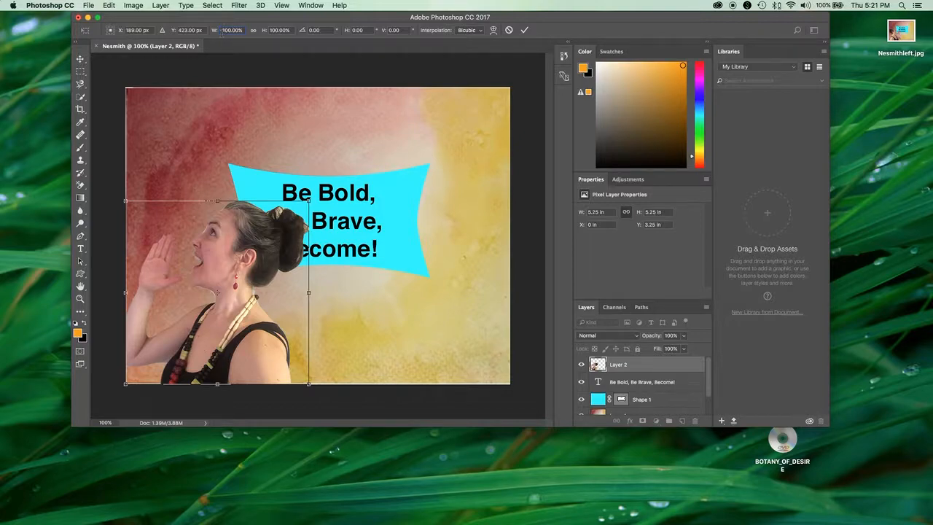
Move the flipped woman into the canvas's lower-right corner and rotate her about 15° clockwise.
left_click_drag(231, 253, 441, 258)
left_click_drag(328, 198, 358, 192)
mouse_move(426, 334)
left_mouse_down()
mouse_move(445, 352)
mouse_move(428, 352)
left_mouse_up()
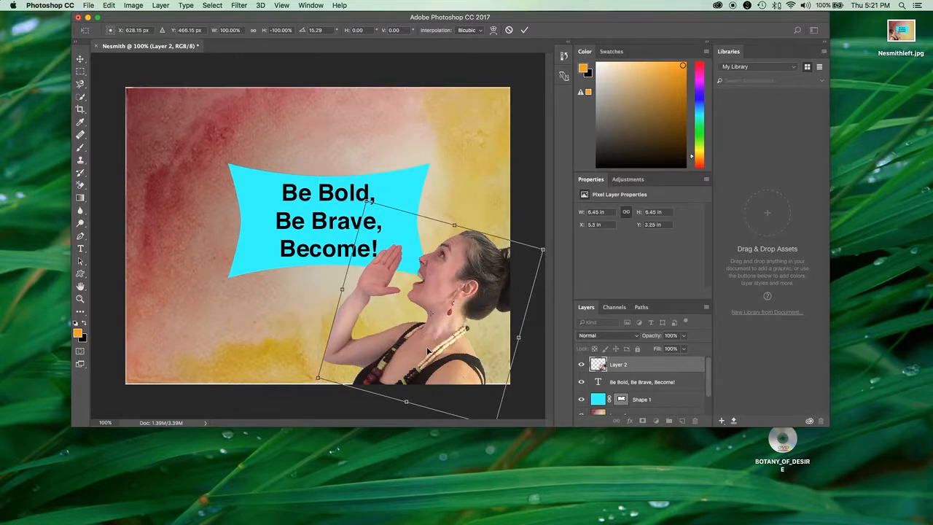
Apply the transformation and set up a Save As to the Desktop with "right" appended to the file name and the As a Copy option.
left_click(88, 5)
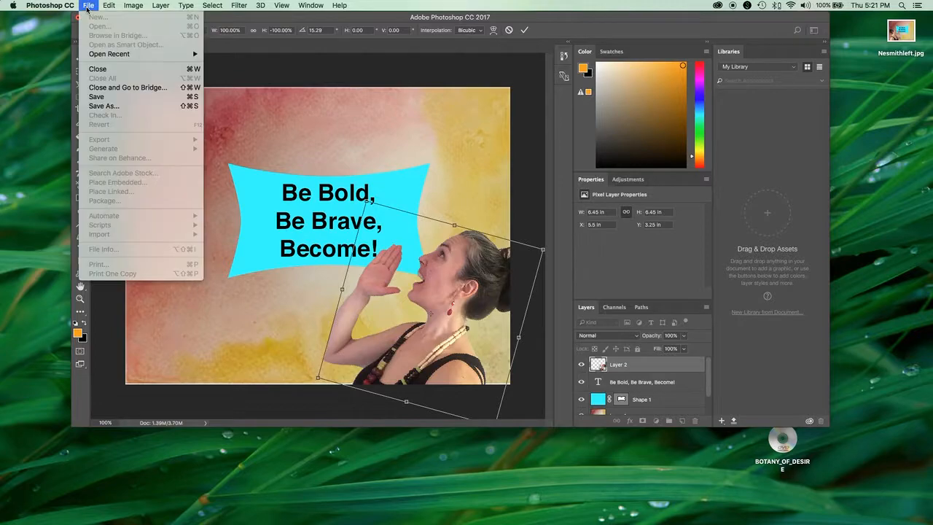
left_click(98, 109)
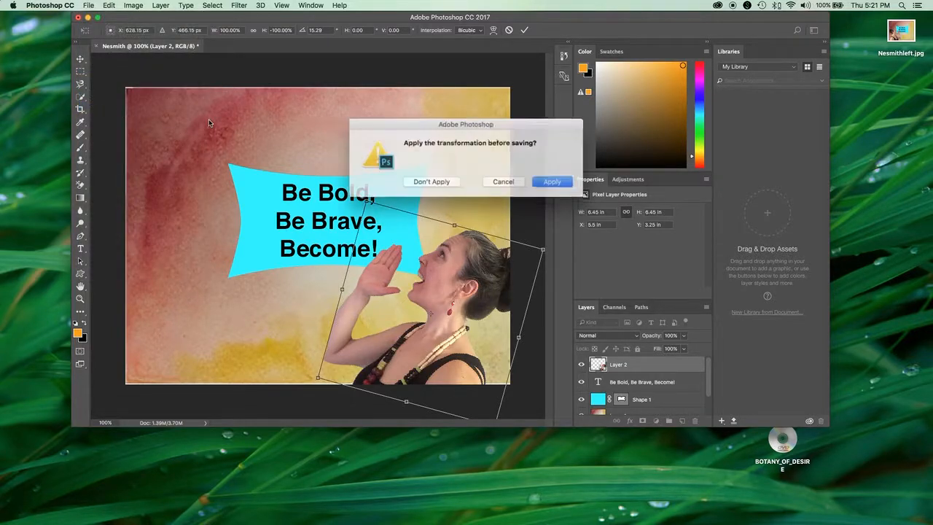
left_click(542, 182)
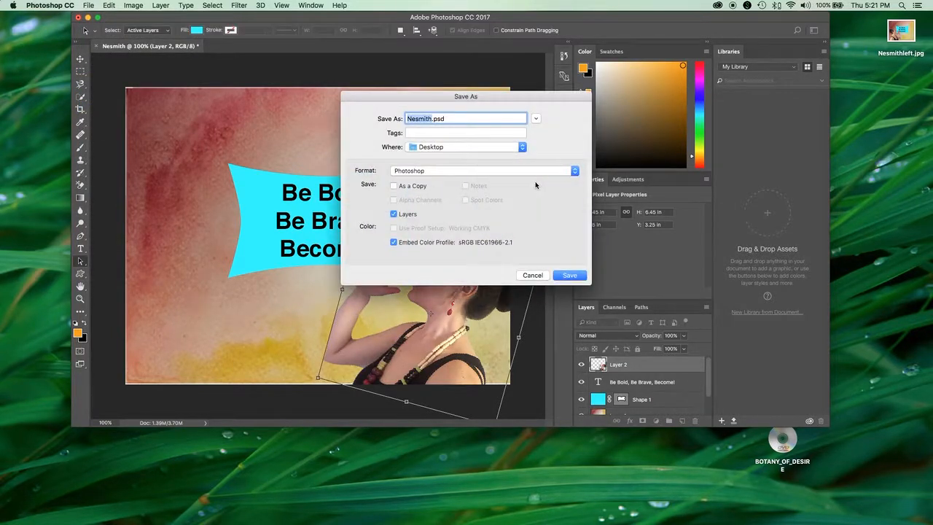
left_click(431, 121)
type("right")
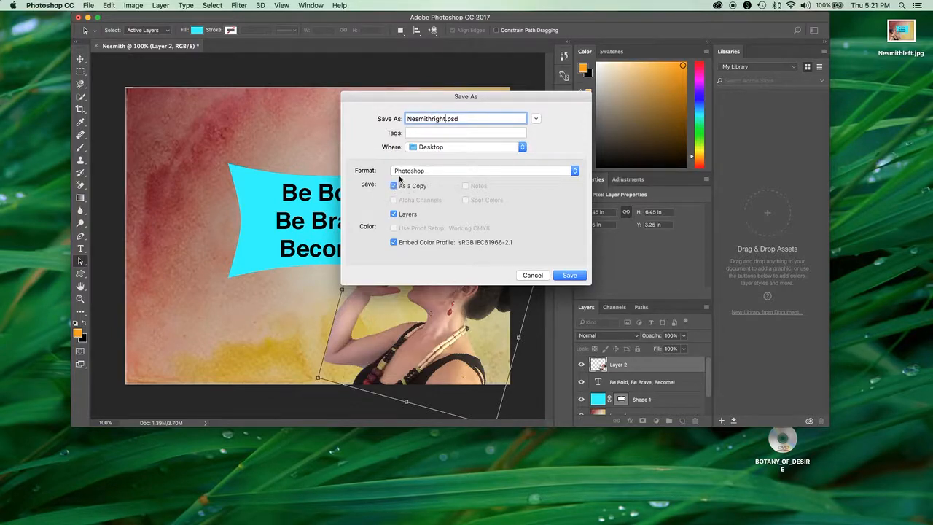
Choose JPEG as the format for the "right" version and save it with Low quality 3 and Baseline ("Standard").
left_click(402, 174)
left_click(403, 228)
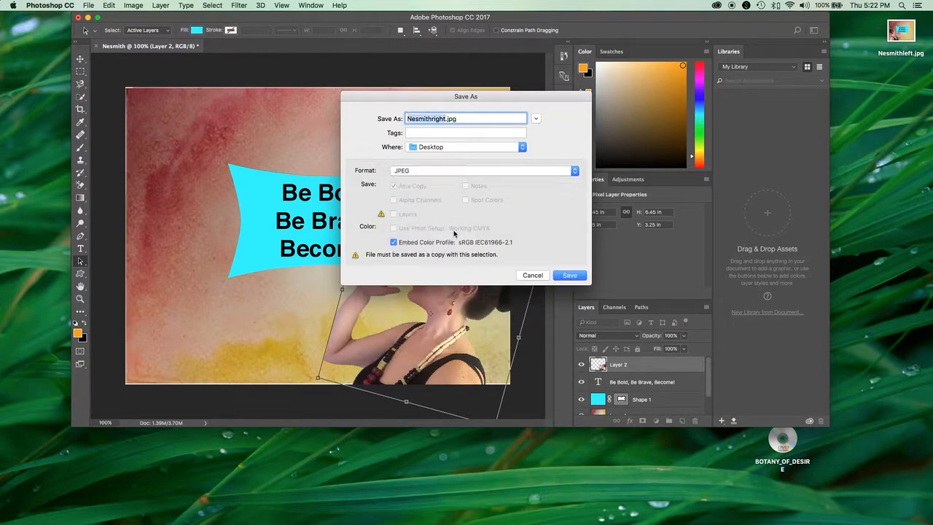
left_click(570, 276)
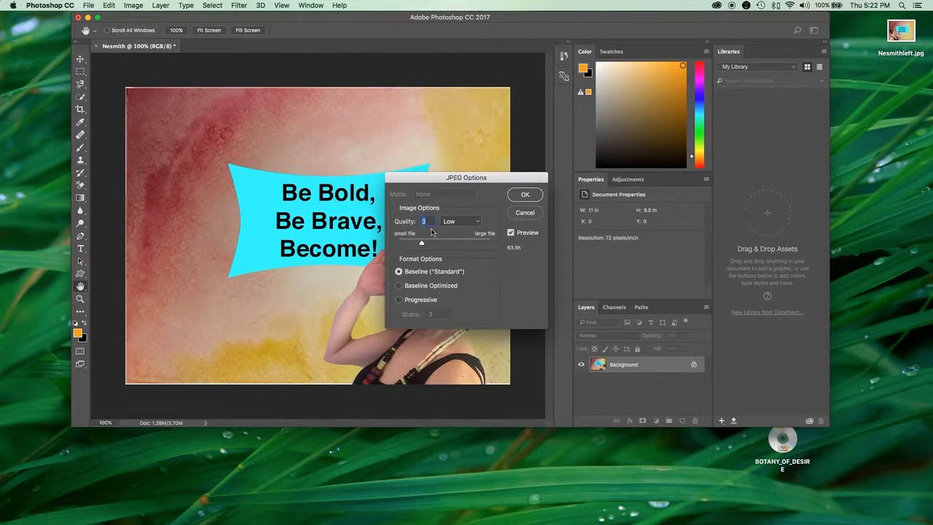
left_click(524, 197)
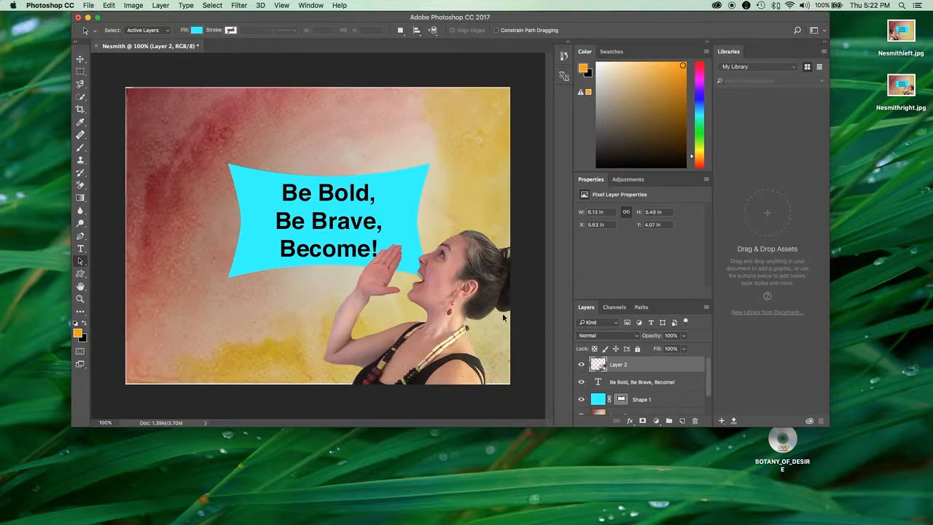
Free-transform the woman on Layer 2, rotating her about 164° and moving her upside down into the canvas's upper-left corner.
key("super")
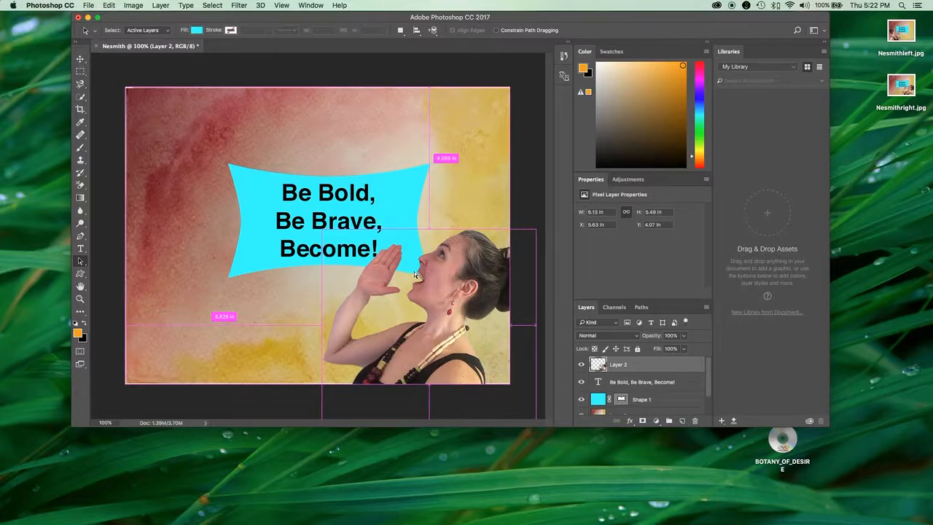
key("super+t")
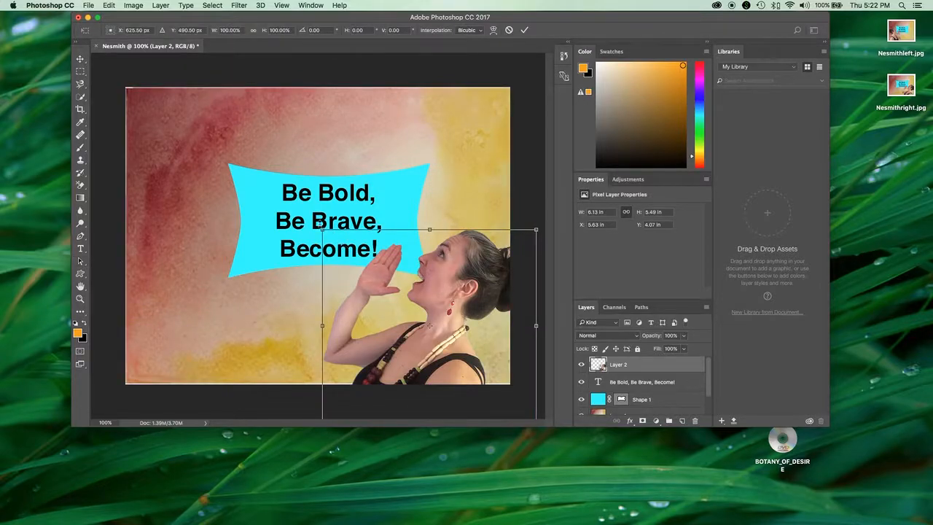
left_click_drag(322, 223, 531, 374)
left_click_drag(415, 291, 210, 136)
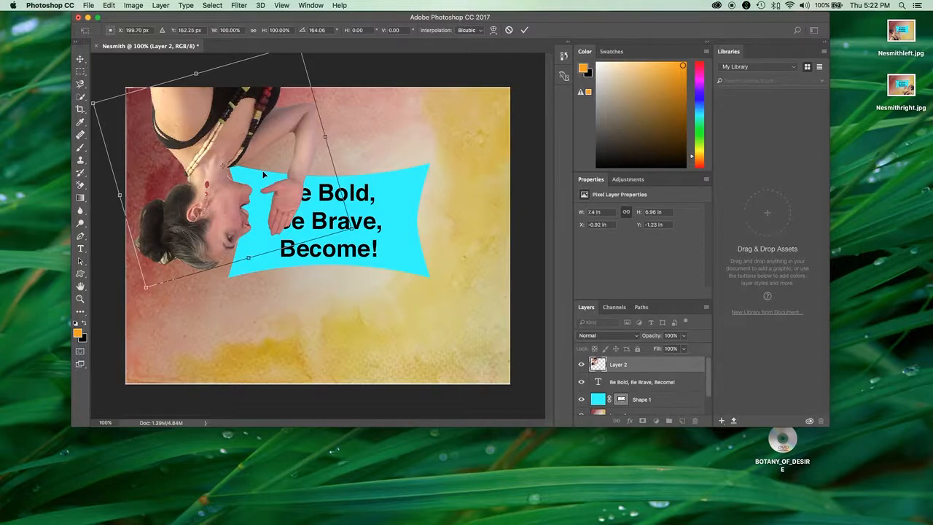
Apply the rotation and set up a Save As to the Desktop with "top" appended to the file name.
left_click(89, 5)
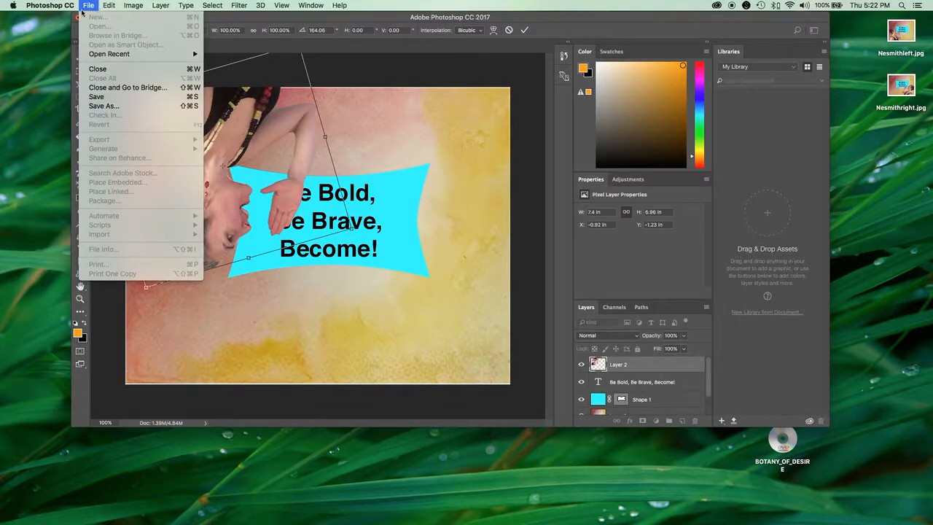
left_click(105, 108)
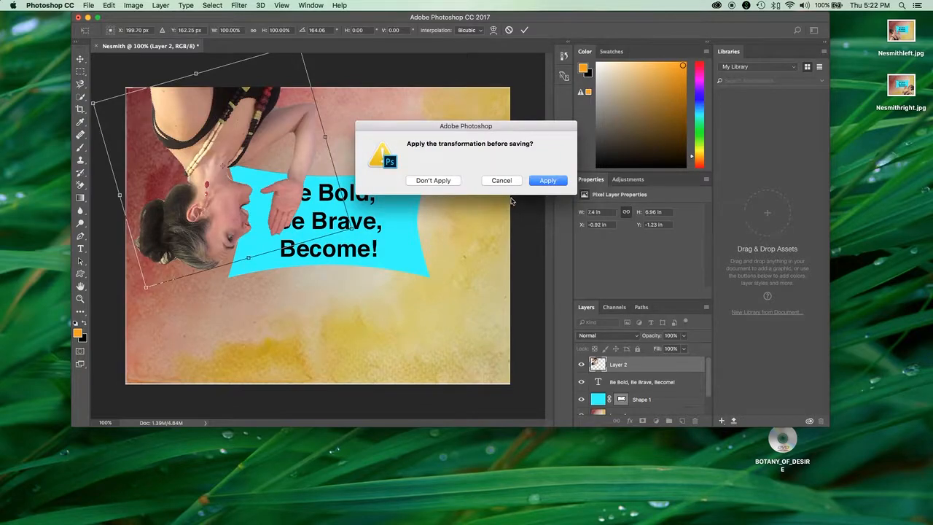
left_click(546, 180)
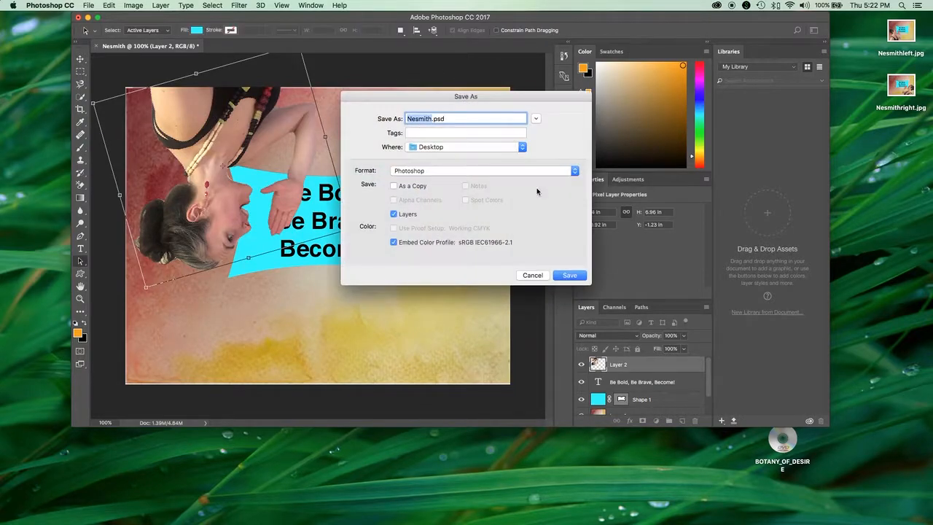
left_click(434, 118)
type("1top")
Choose JPEG as the format for the "top" version and save it with Low quality 3 and Baseline ("Standard").
left_click(405, 174)
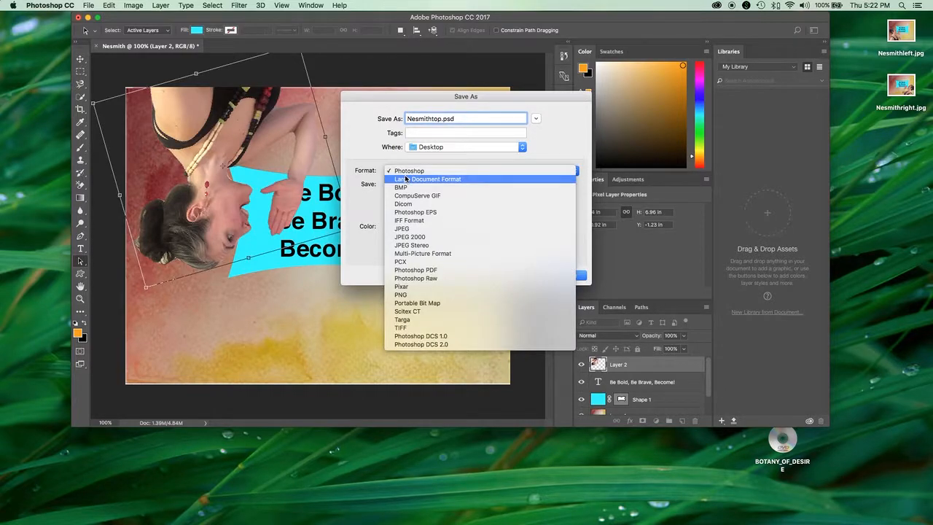
left_click(397, 229)
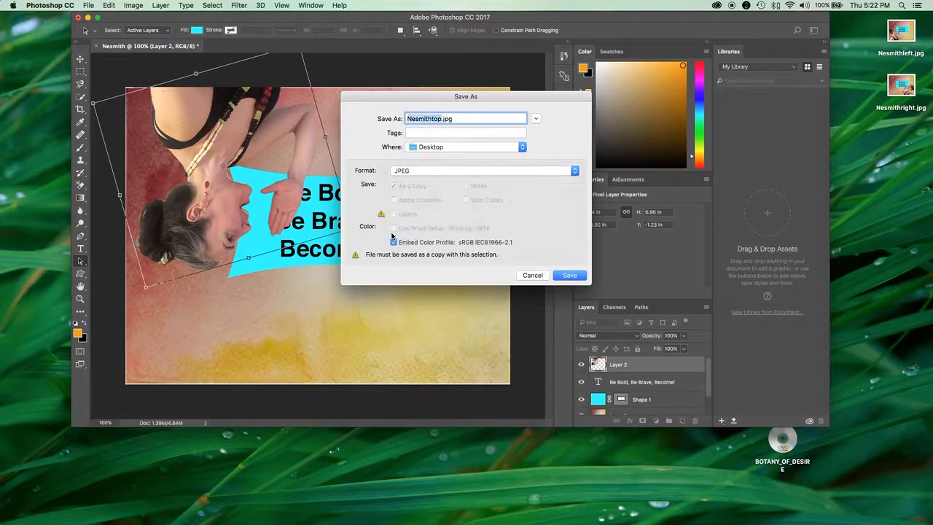
left_click(570, 275)
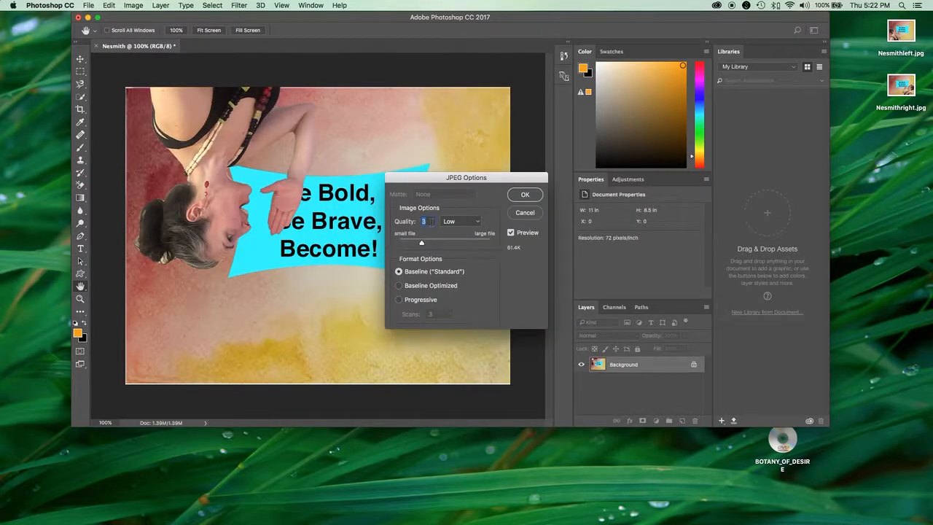
left_click(526, 197)
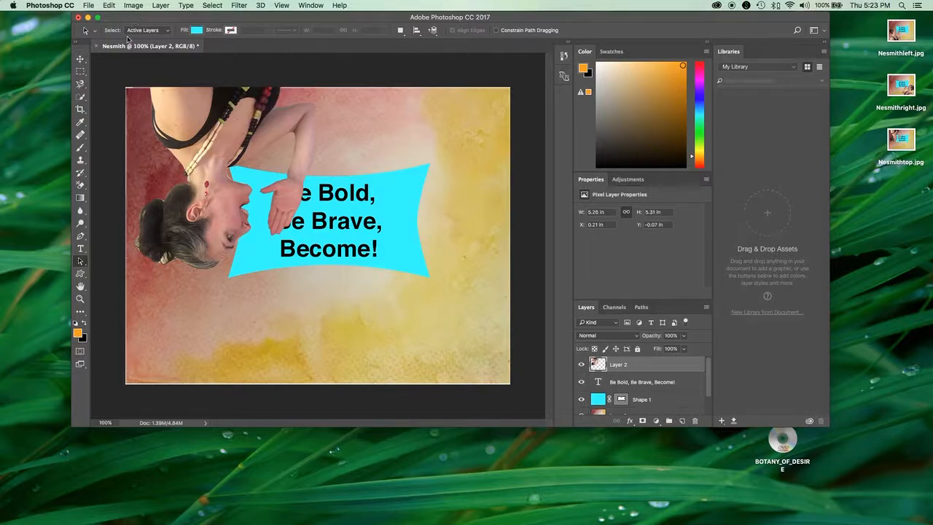
Quit Photoshop and save the layered document to the Desktop in Photoshop format under its existing file name.
scroll(655, 368, "down", 3)
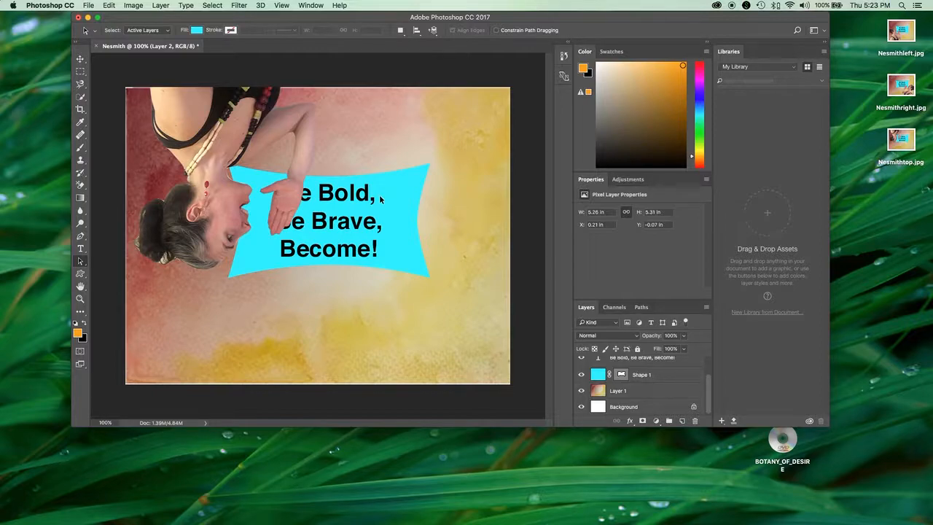
left_click(55, 6)
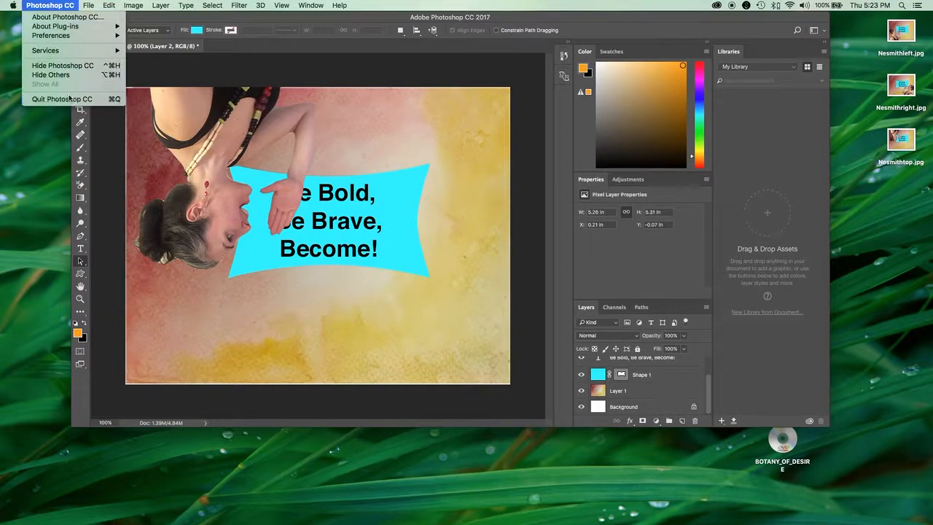
left_click(70, 100)
left_click(546, 180)
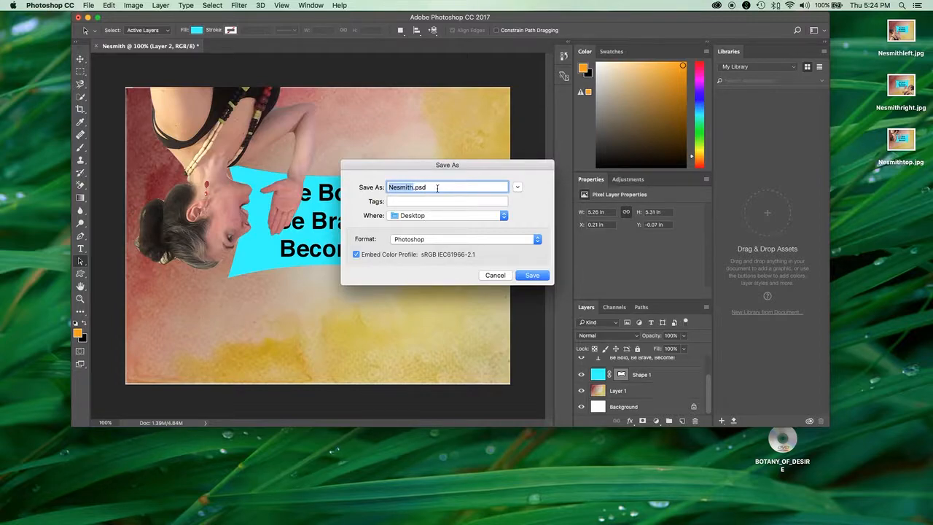
left_click(536, 278)
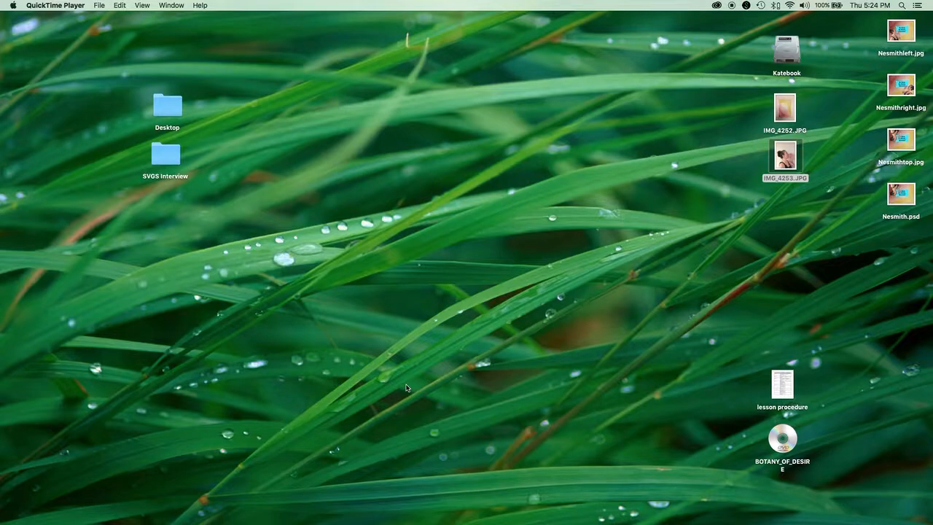
Switch to Safari, go to makeagif.com and open its Pictures to GIF maker.
mouse_move(441, 519)
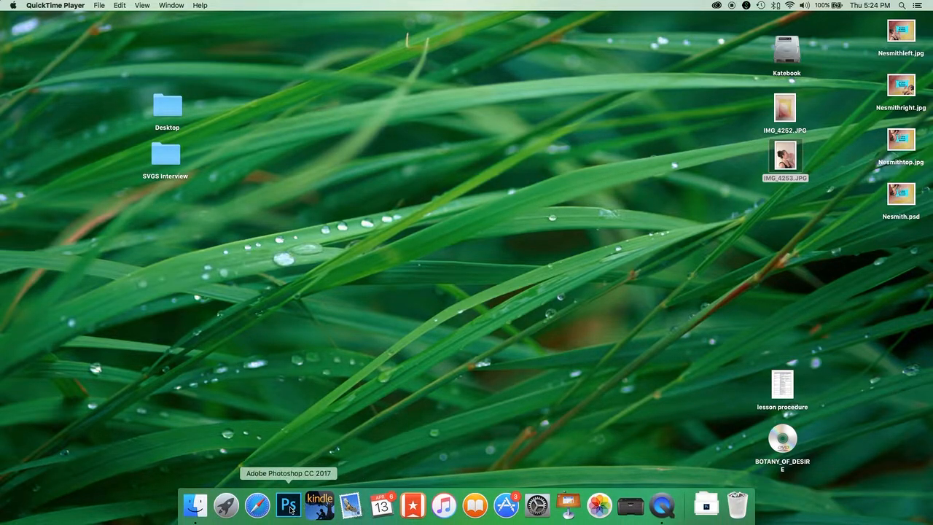
left_click(266, 514)
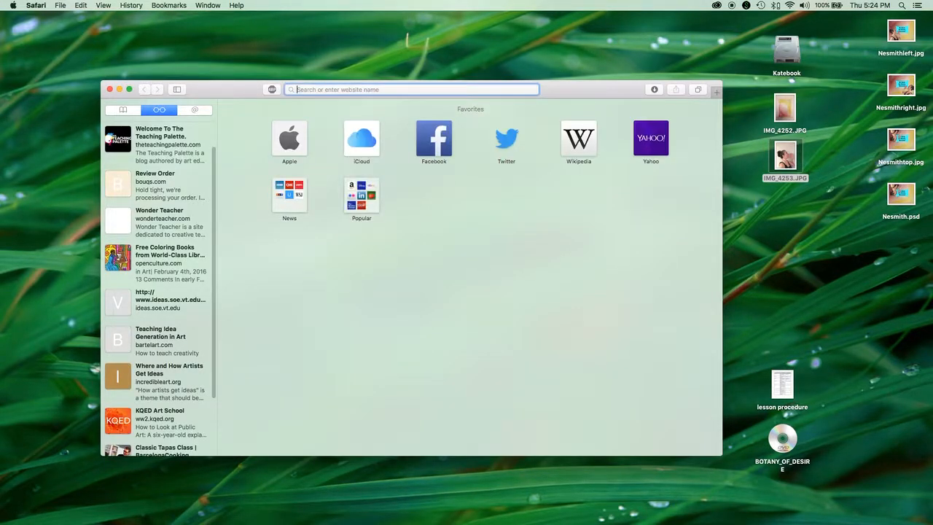
type("makeagif.com")
key("Return")
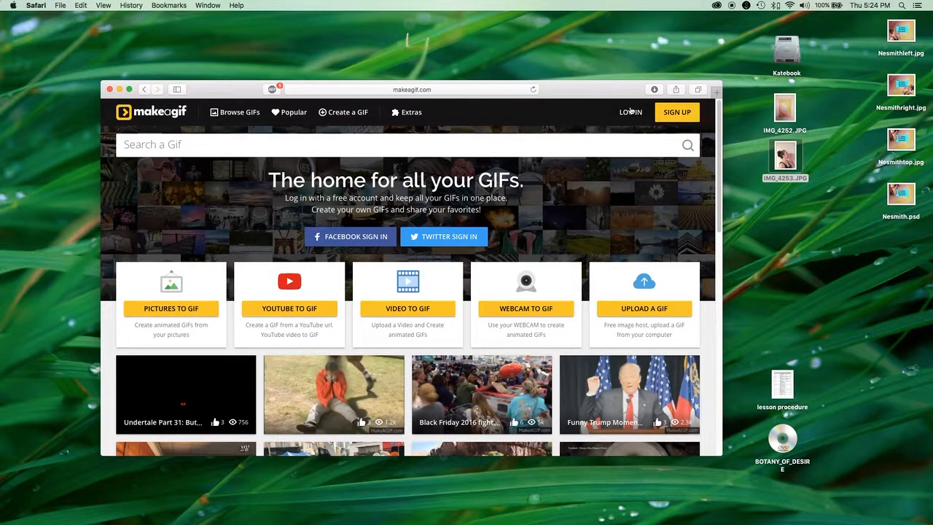
left_click(170, 284)
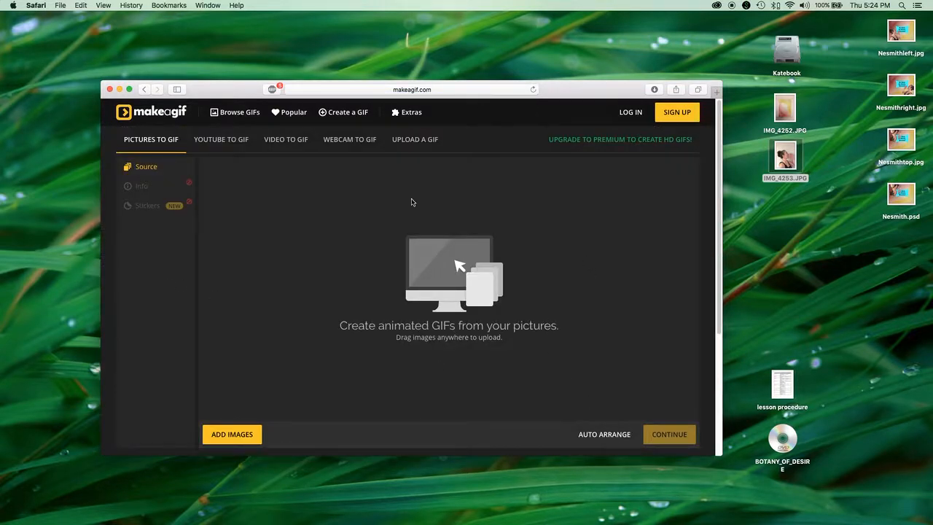
Add the left, right and top JPEGs from the Desktop to the GIF maker and move the right-side frame to the end.
left_click(874, 51)
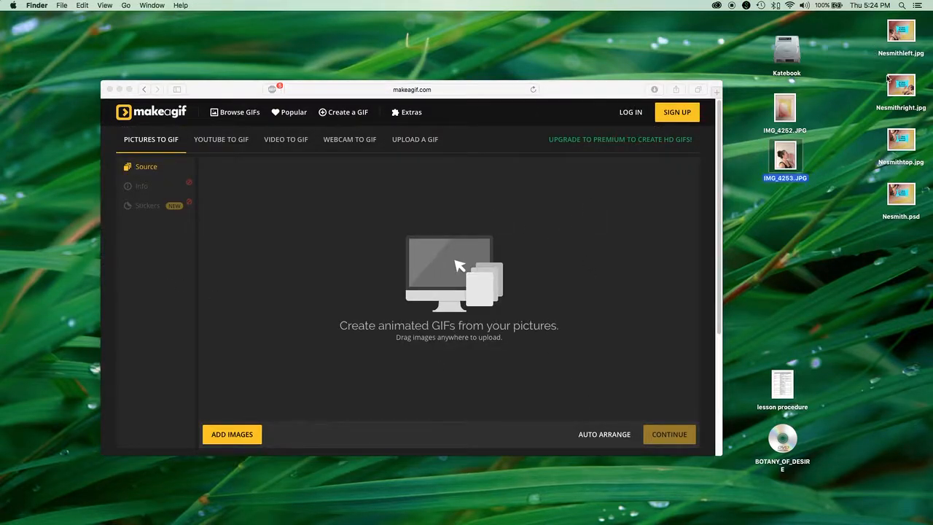
left_click(900, 38)
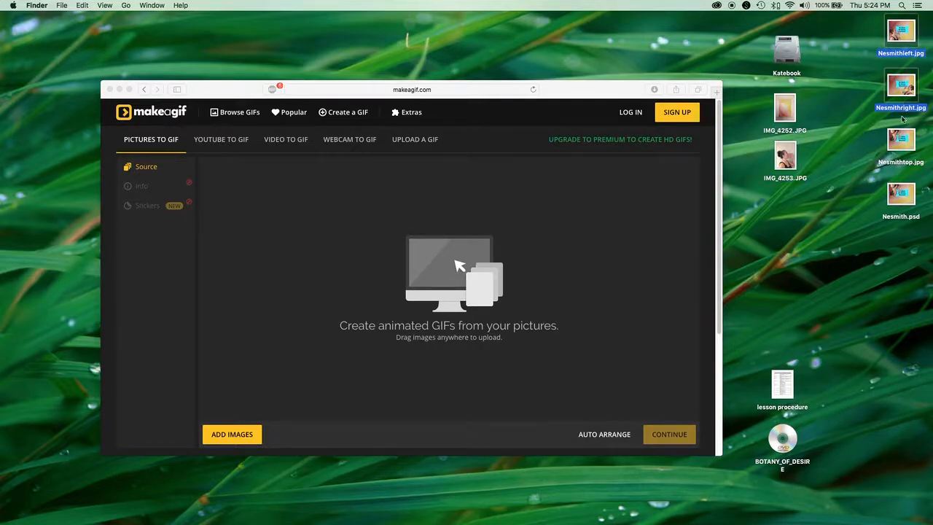
left_click(877, 32)
left_click_drag(909, 123, 440, 265)
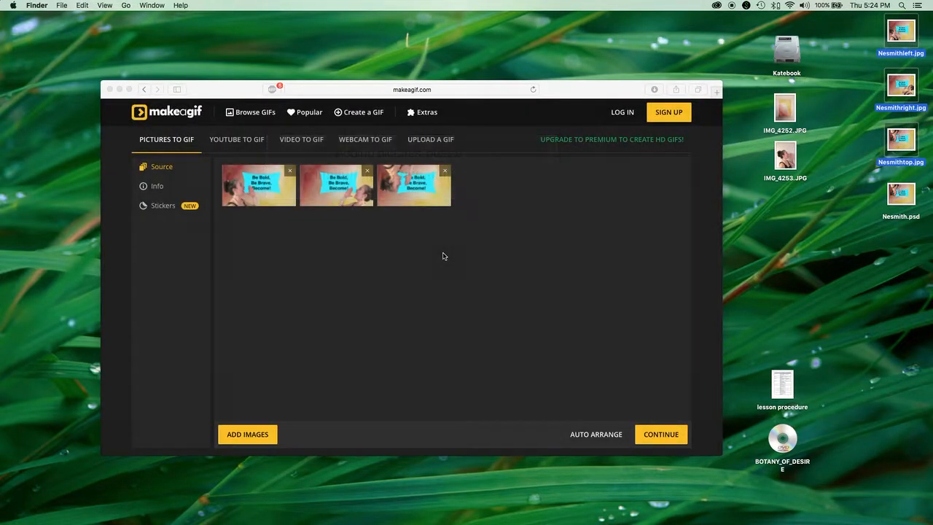
left_click(347, 202)
left_click_drag(339, 190, 474, 200)
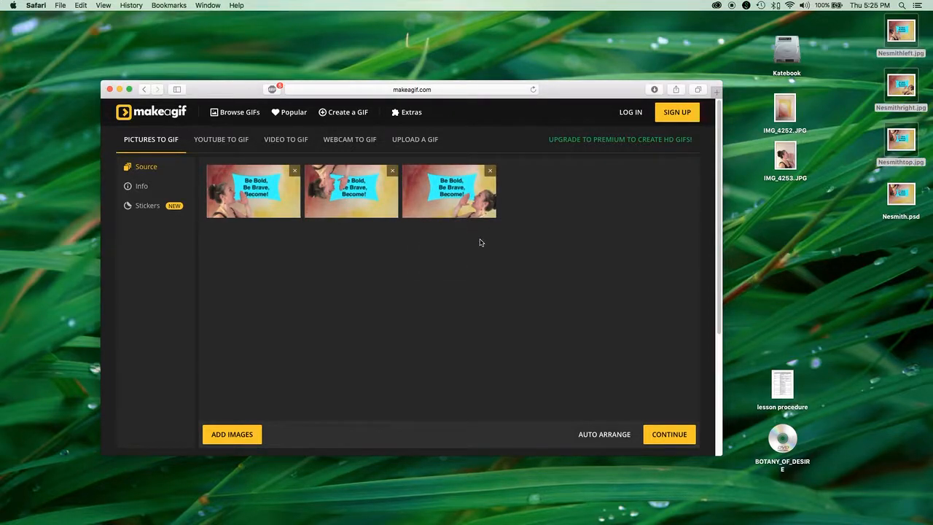
Set the animation delay to 560 ms, title the GIF "Shout it out" plus the surname and an exclamation mark, and create it.
left_click(658, 439)
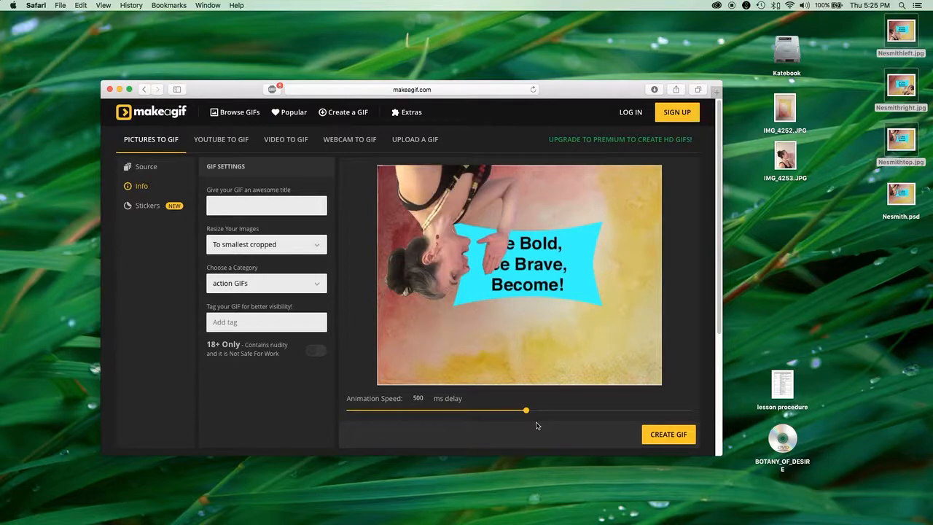
left_click_drag(527, 411, 506, 414)
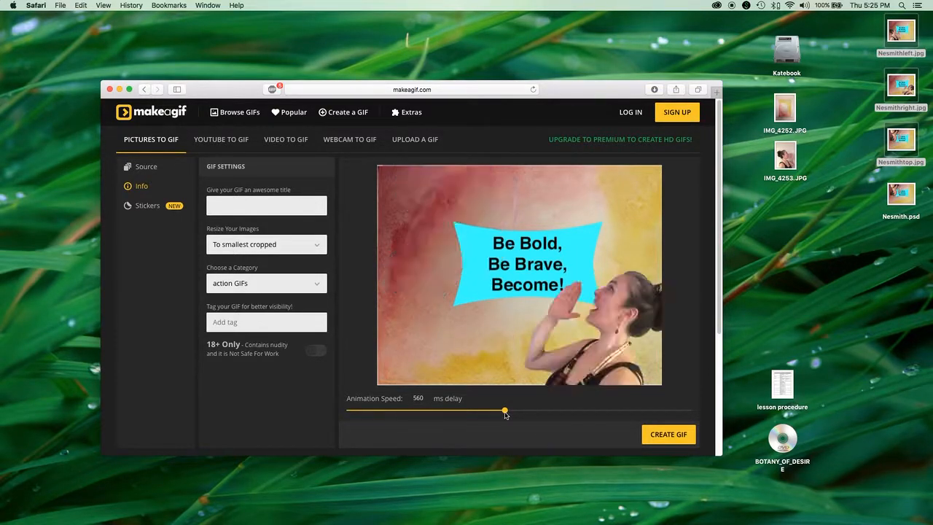
left_click(248, 202)
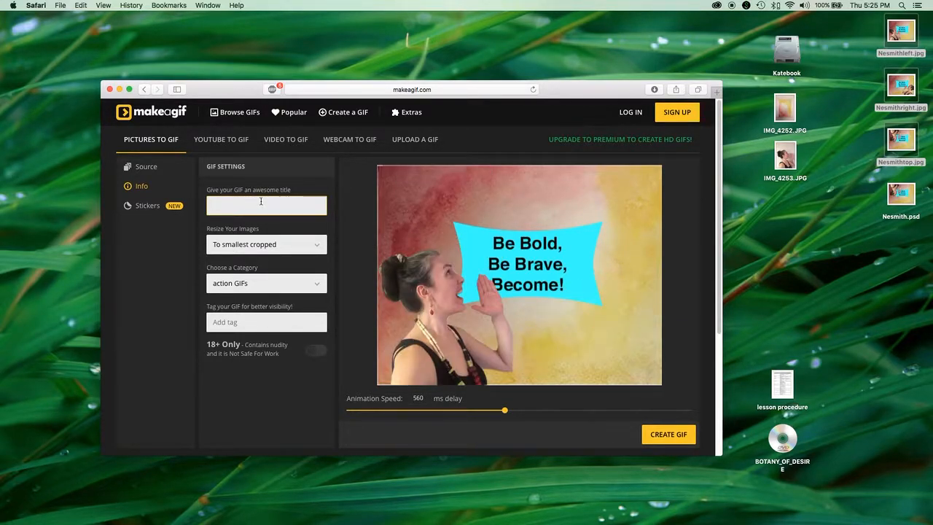
type("Shout it out Nesmith!")
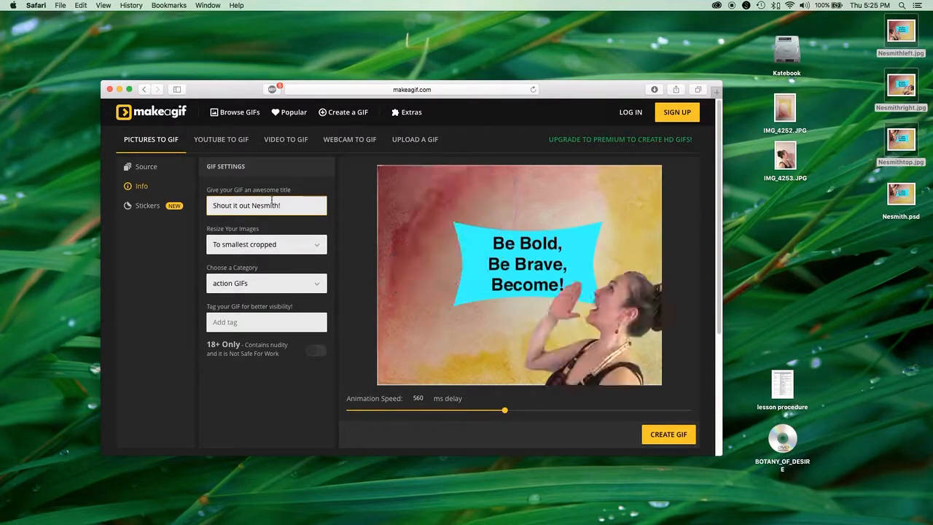
left_click(678, 437)
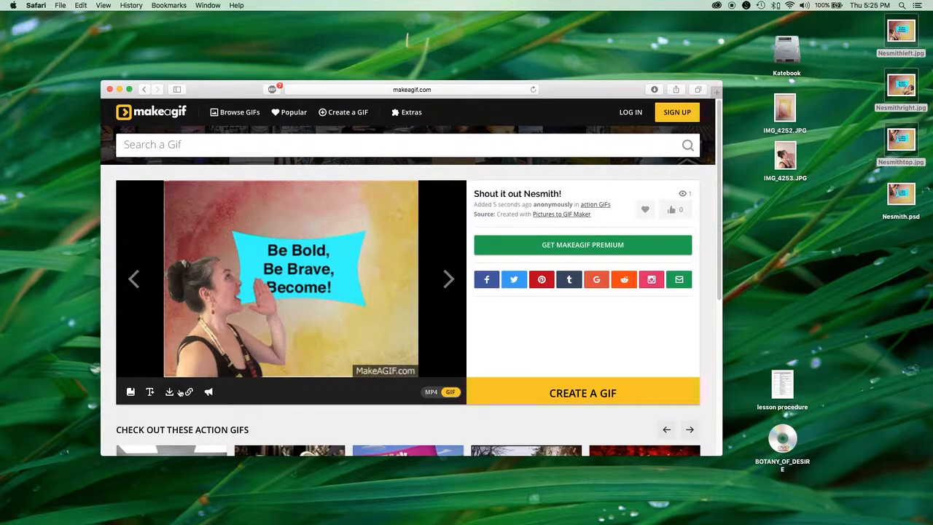
View the finished GIF's share links, close them and download the GIF.
left_click(189, 392)
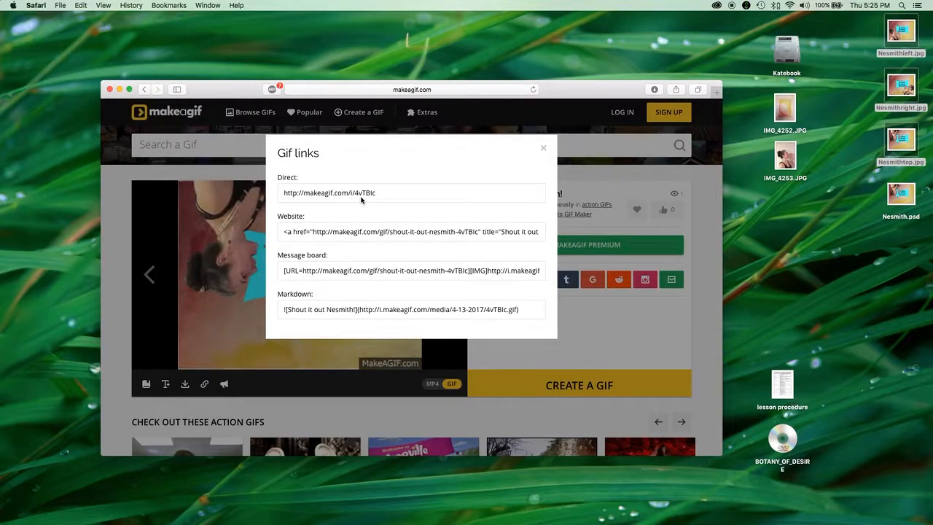
left_click(124, 191)
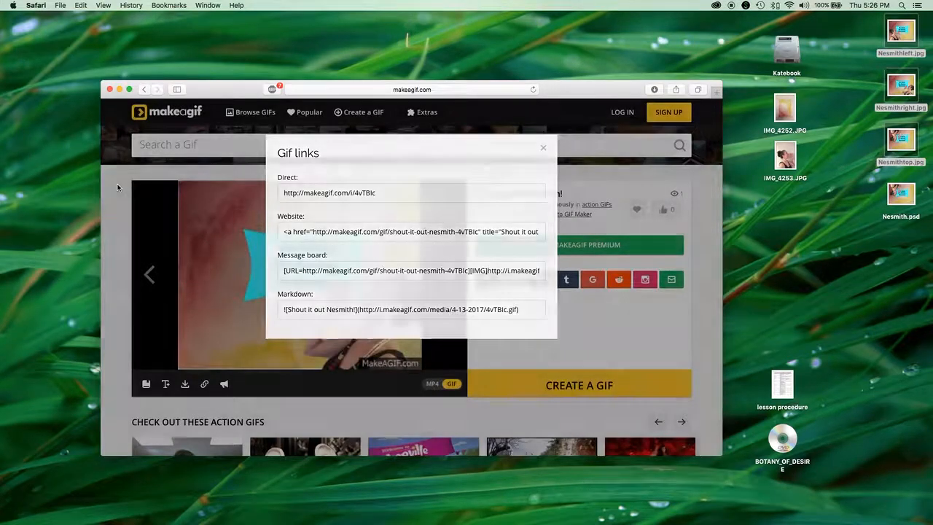
left_click(170, 392)
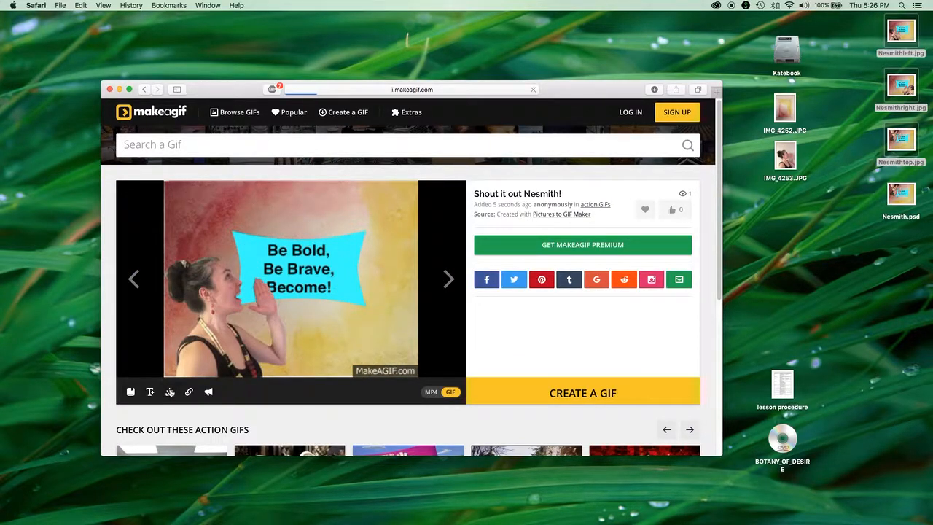